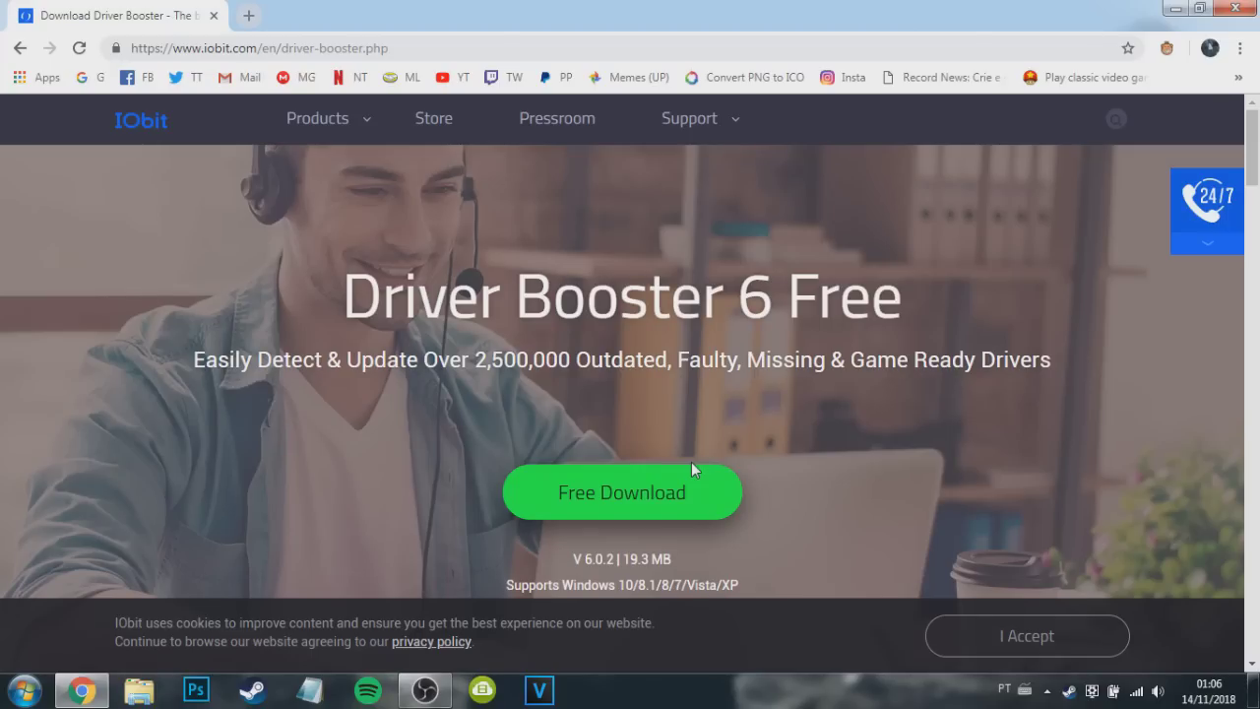
Step: Close the browser, extract the MELHORAR DESEMPENHO DO COMPUTADOR archive onto the desktop and open the extracted folder
{"action": "left_click", "coordinate": [1235, 8]}
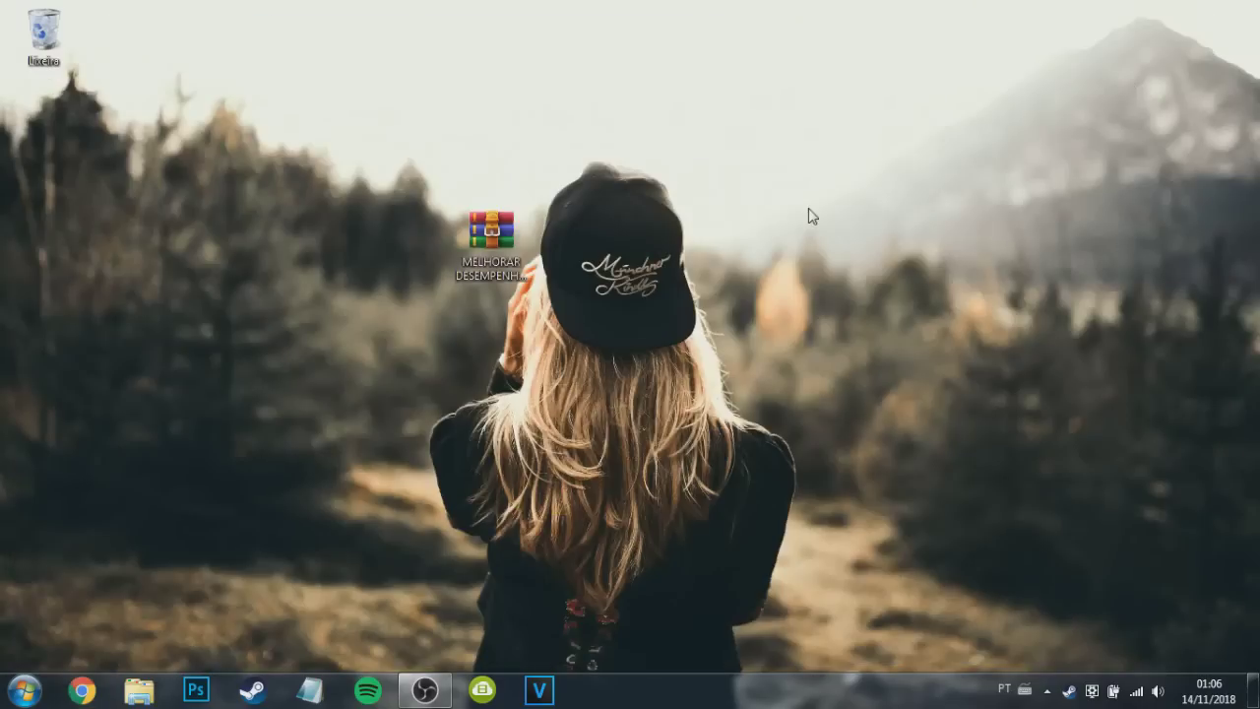
{"action": "left_click", "coordinate": [469, 259]}
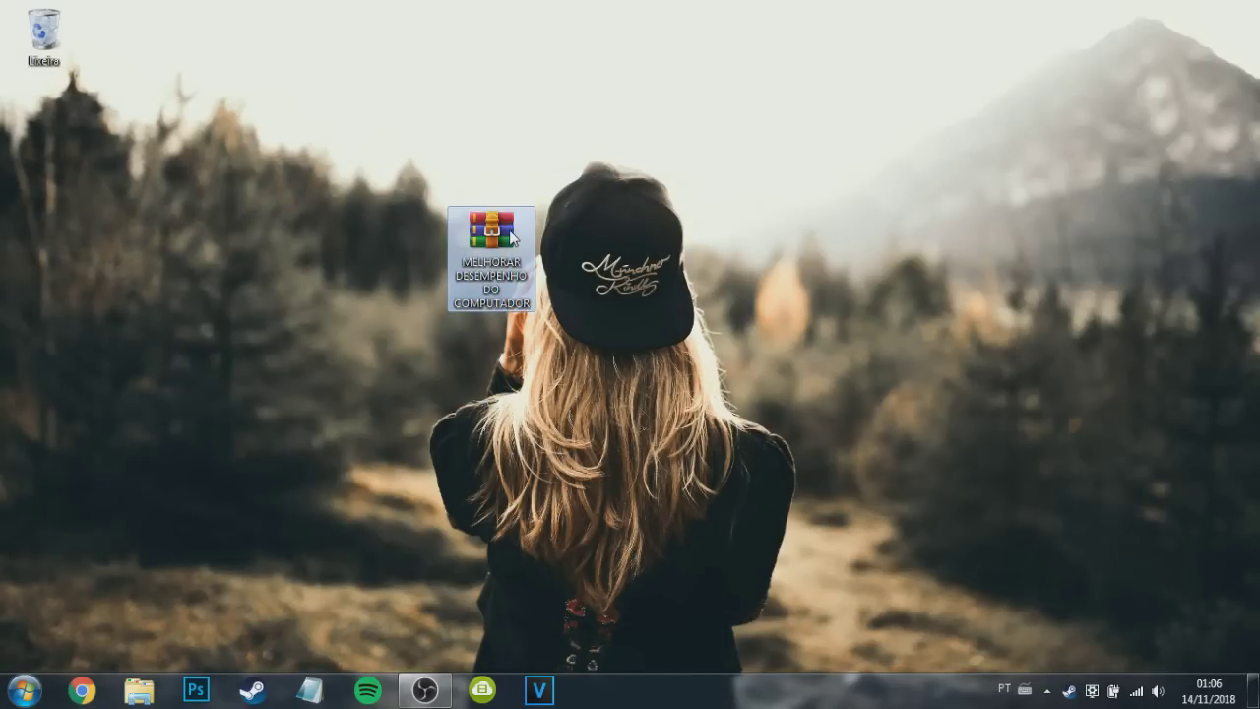
{"action": "right_click", "coordinate": [510, 231]}
{"action": "left_click", "coordinate": [579, 305]}
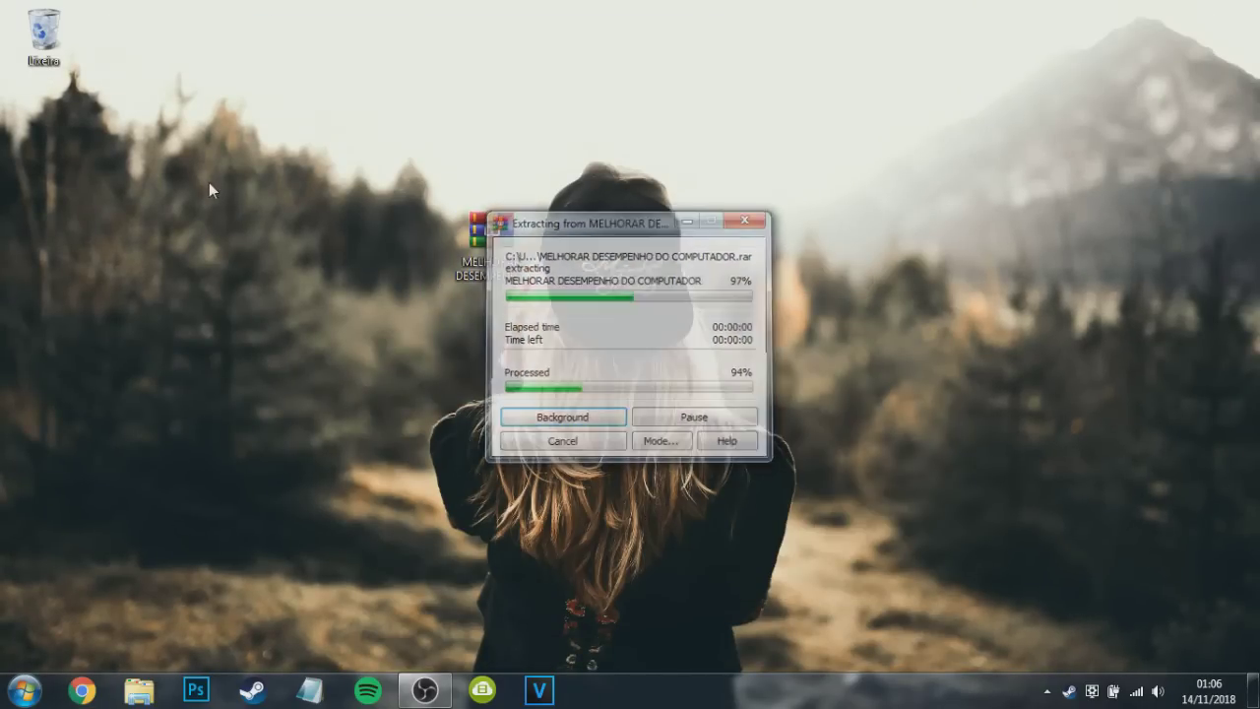
{"action": "left_click_drag", "start_coordinate": [61, 178], "coordinate": [529, 231]}
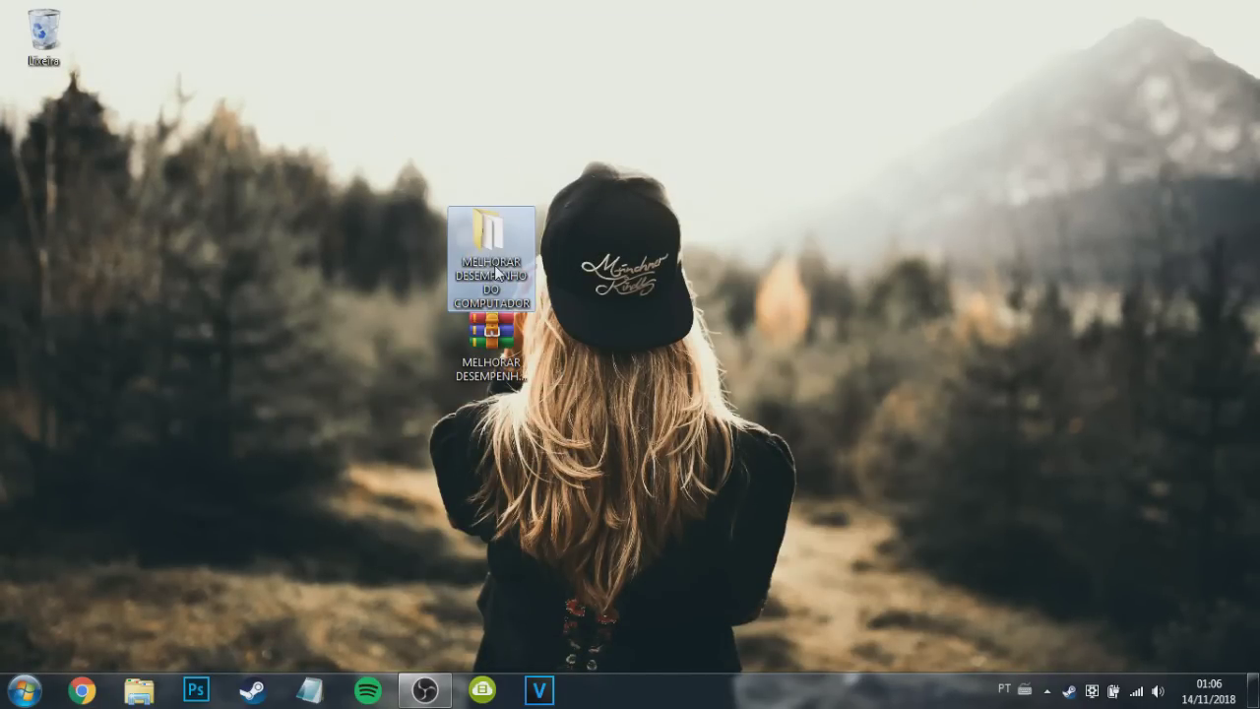
{"action": "double_click", "coordinate": [498, 221]}
Step: Install Wise Memory Optimizer from WMOSetup, accepting the licence terms and neither viewing the release log nor launching the program at the end
{"action": "left_click_drag", "start_coordinate": [479, 374], "coordinate": [471, 330]}
{"action": "double_click", "coordinate": [468, 330]}
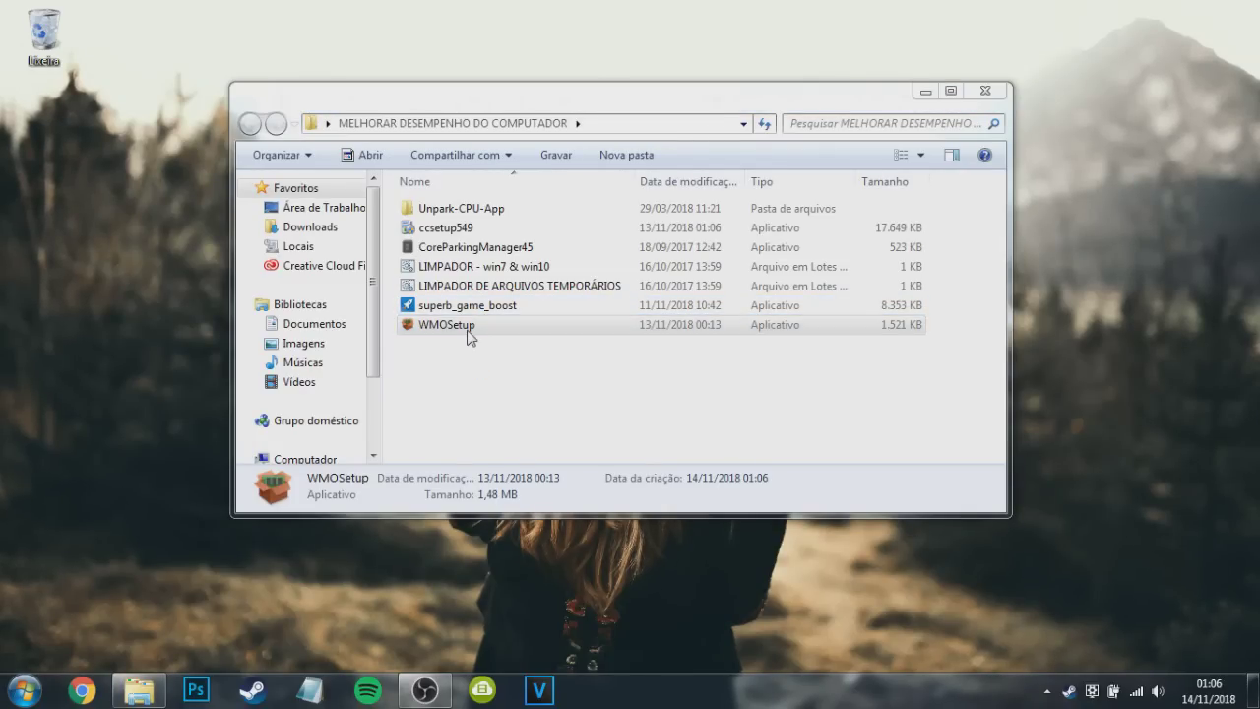
{"action": "left_click", "coordinate": [564, 436]}
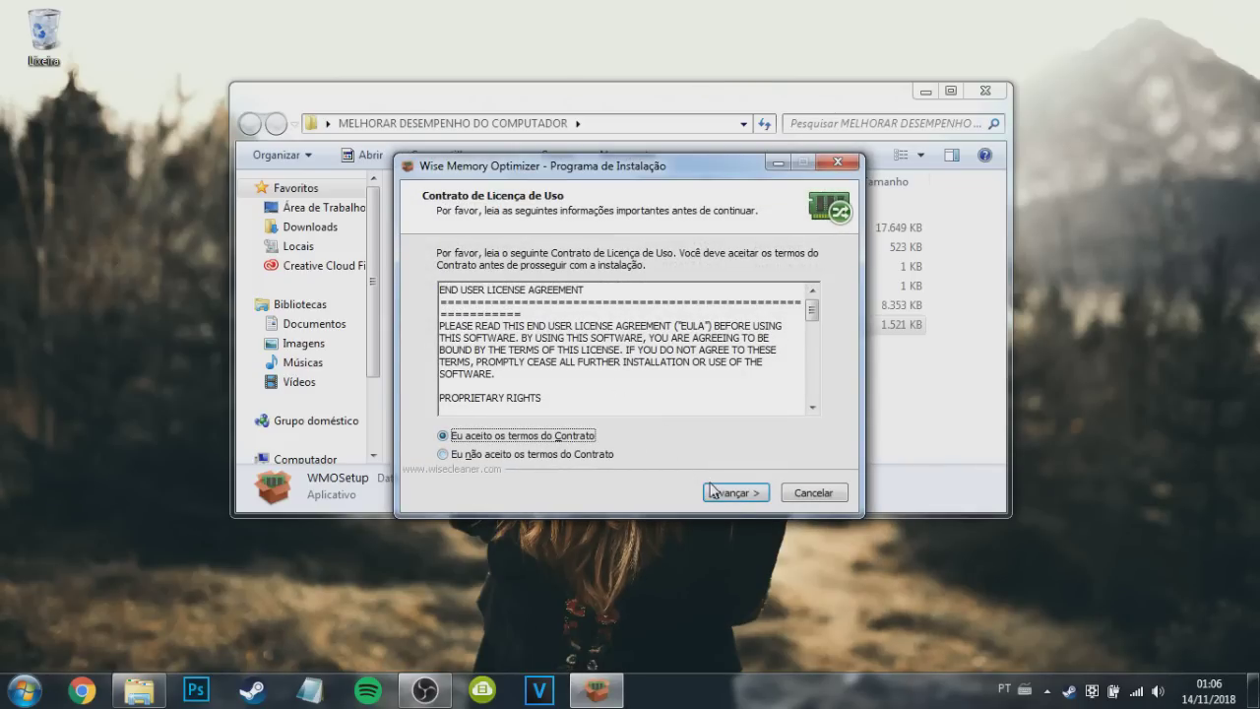
{"action": "left_click", "coordinate": [713, 491]}
{"action": "left_click", "coordinate": [736, 492]}
{"action": "left_click", "coordinate": [738, 493]}
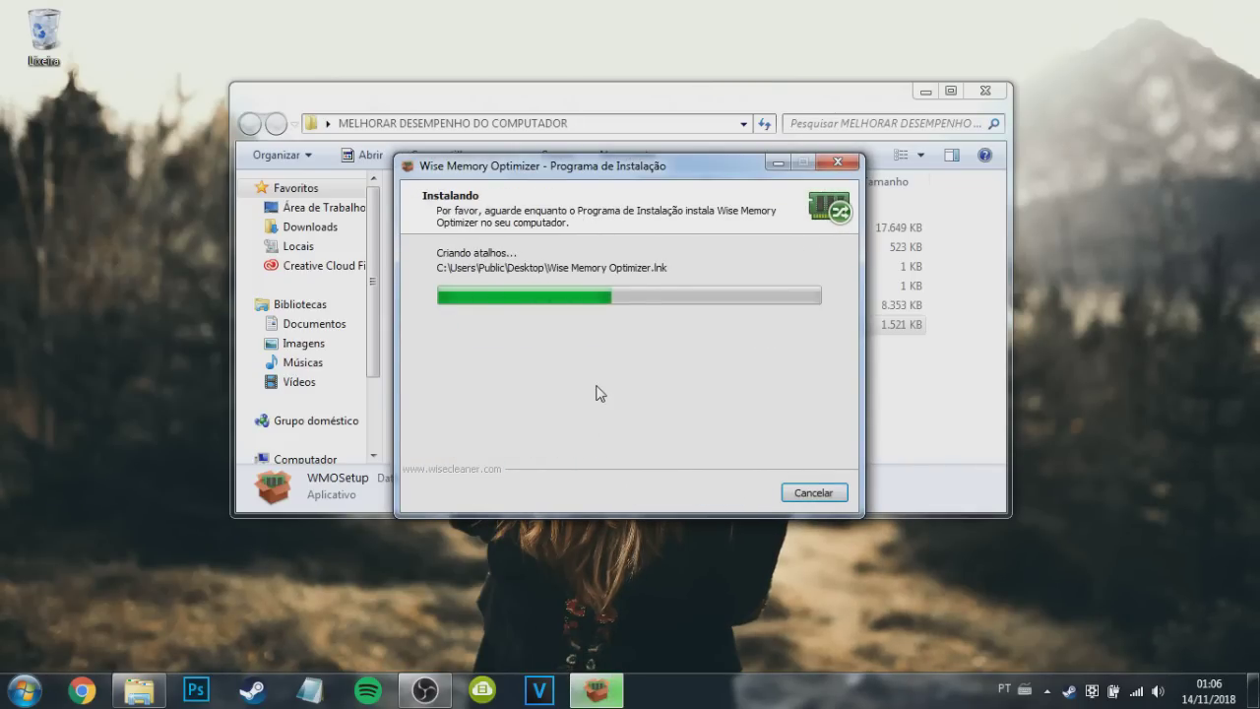
{"action": "left_click", "coordinate": [635, 345]}
{"action": "left_click", "coordinate": [572, 365]}
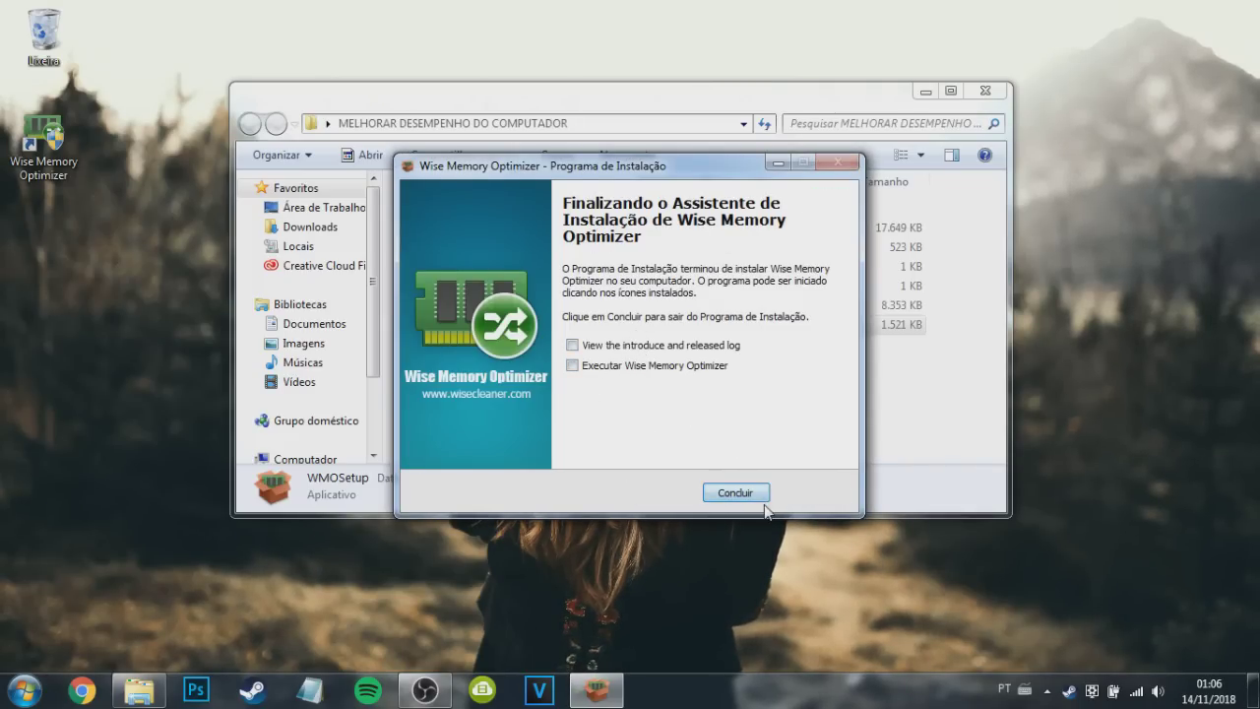
{"action": "left_click", "coordinate": [736, 493]}
Step: Install Superb Game Boost 3.1 from superb_game_boost, keeping the desktop icon option enabled
{"action": "double_click", "coordinate": [467, 308]}
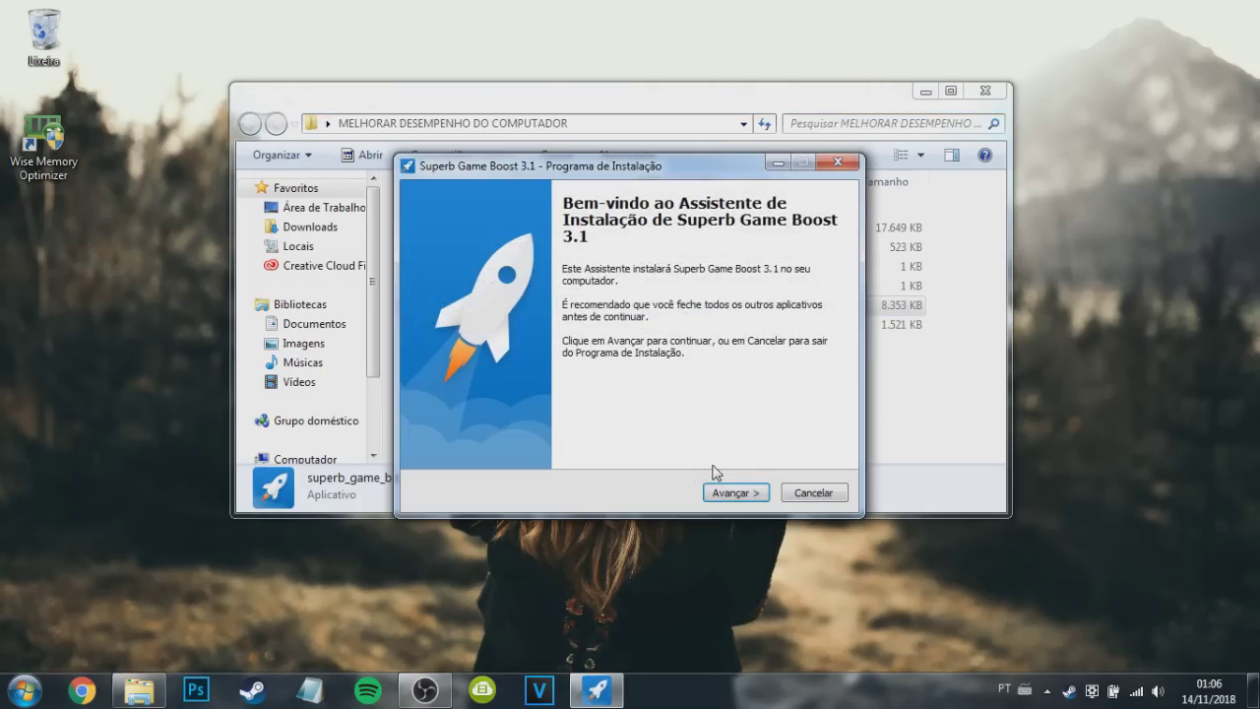
{"action": "left_click", "coordinate": [734, 493]}
{"action": "left_click", "coordinate": [739, 493]}
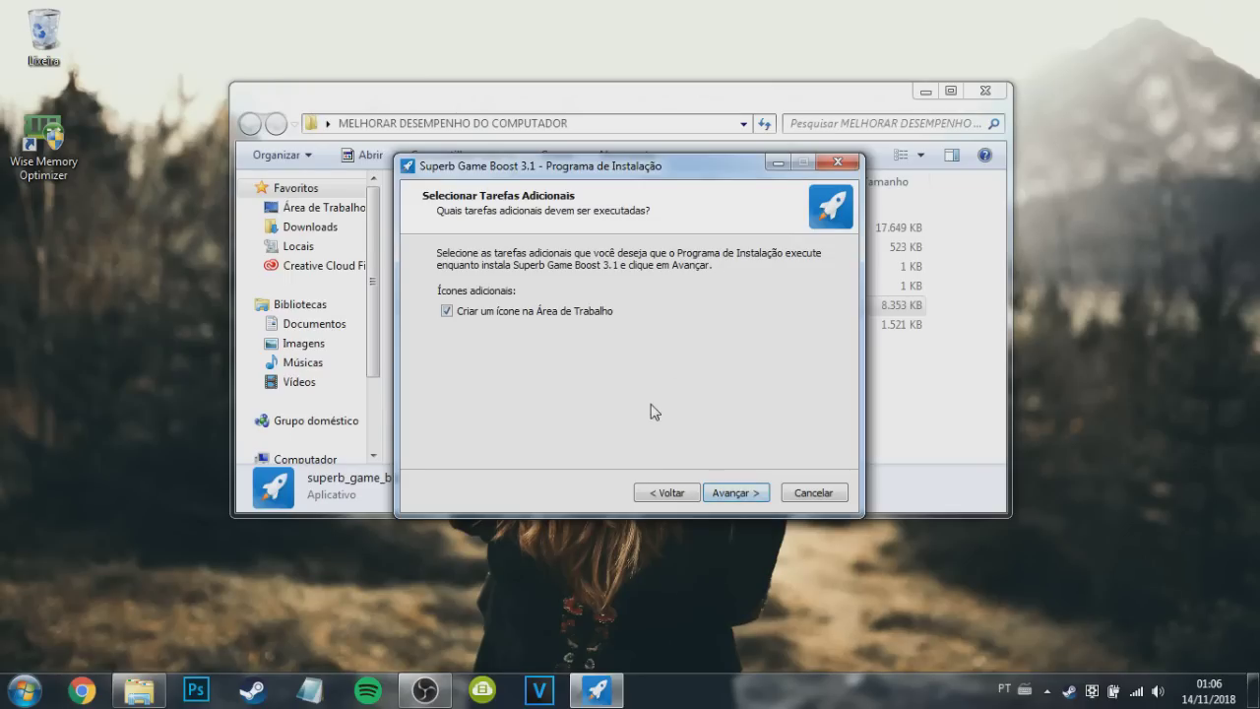
{"action": "left_click", "coordinate": [738, 493]}
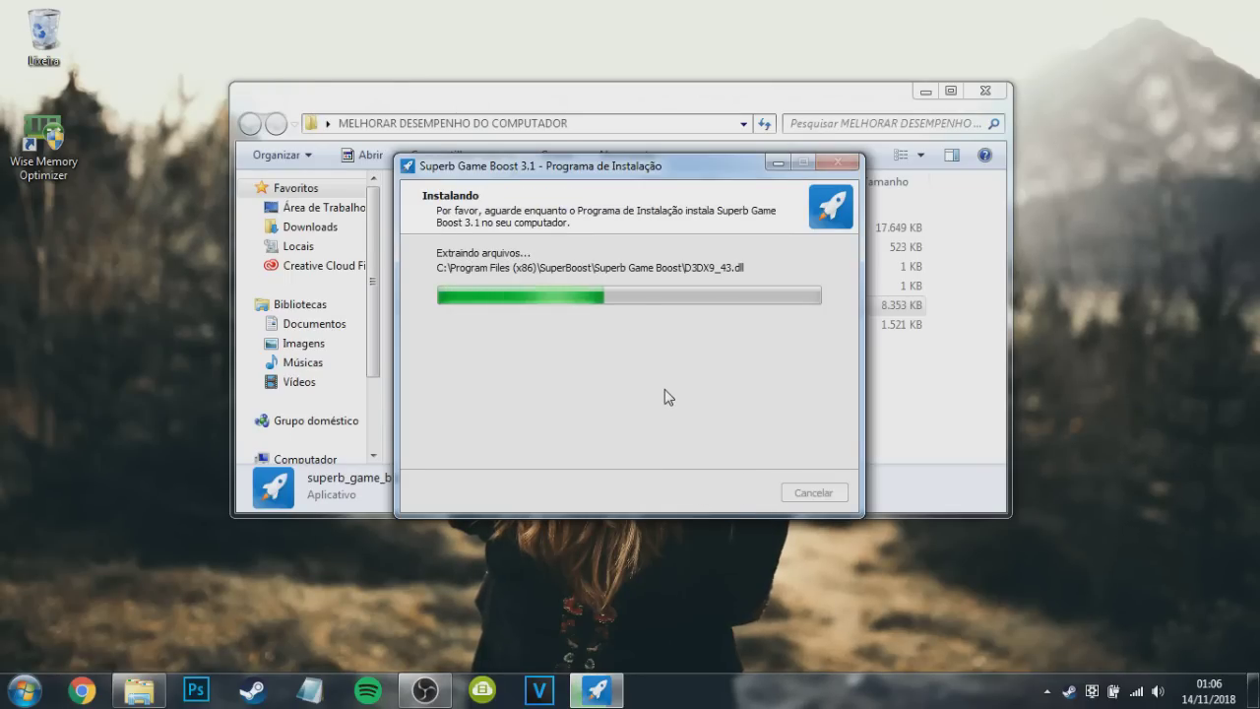
{"action": "left_click", "coordinate": [737, 494]}
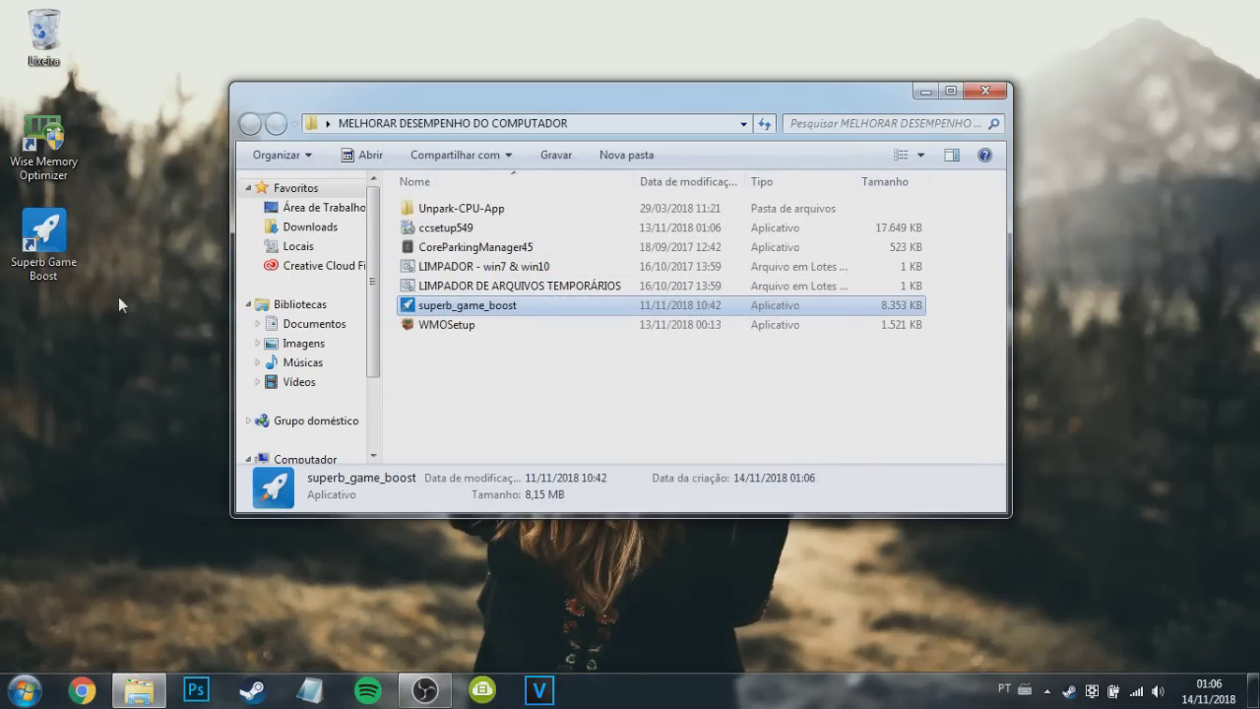
{"action": "left_click_drag", "start_coordinate": [126, 356], "coordinate": [99, 247]}
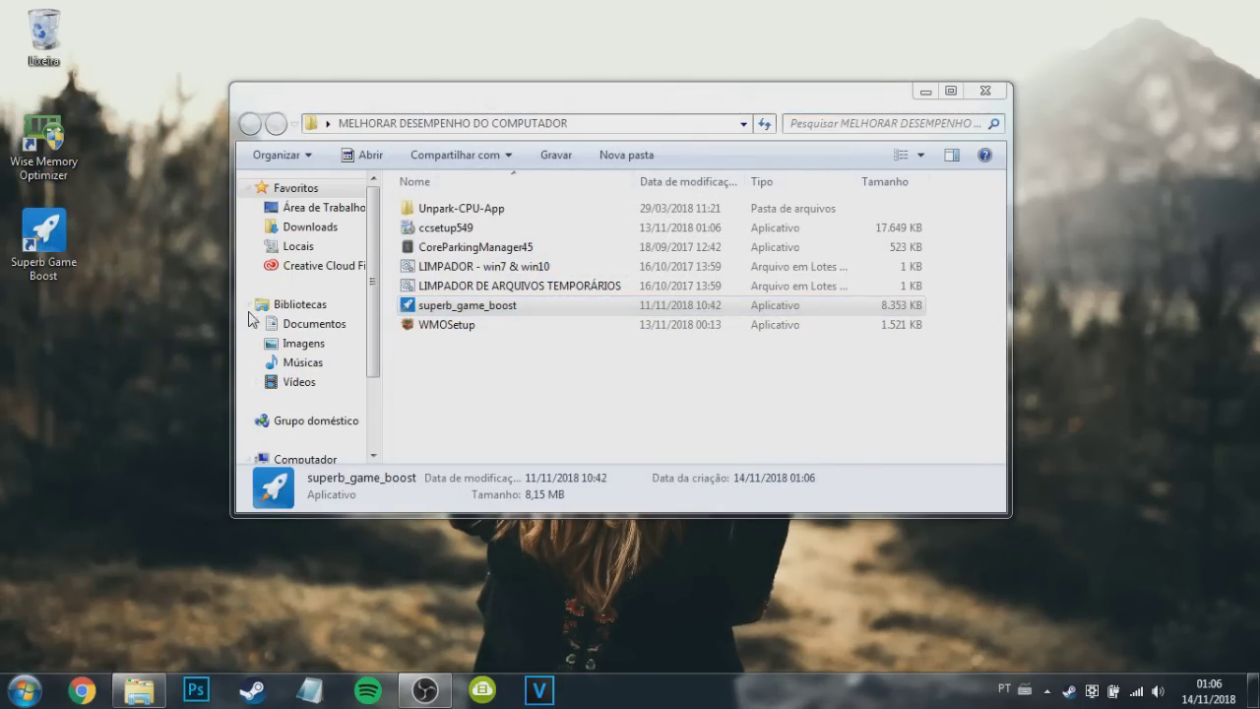
Step: Run the LIMPADOR DE ARQUIVOS TEMPORÁRIOS and LIMPADOR - win7 & win10 batch files
{"action": "left_click", "coordinate": [531, 309]}
{"action": "left_click", "coordinate": [497, 285]}
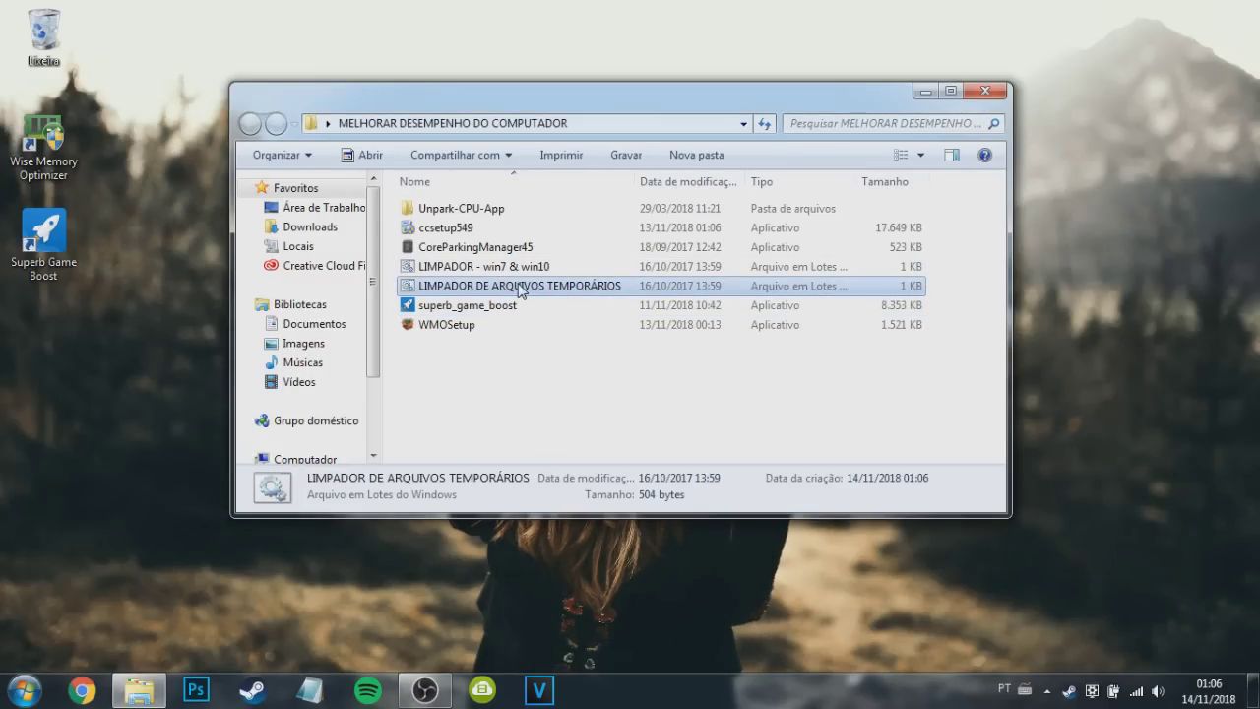
{"action": "double_click", "coordinate": [525, 289]}
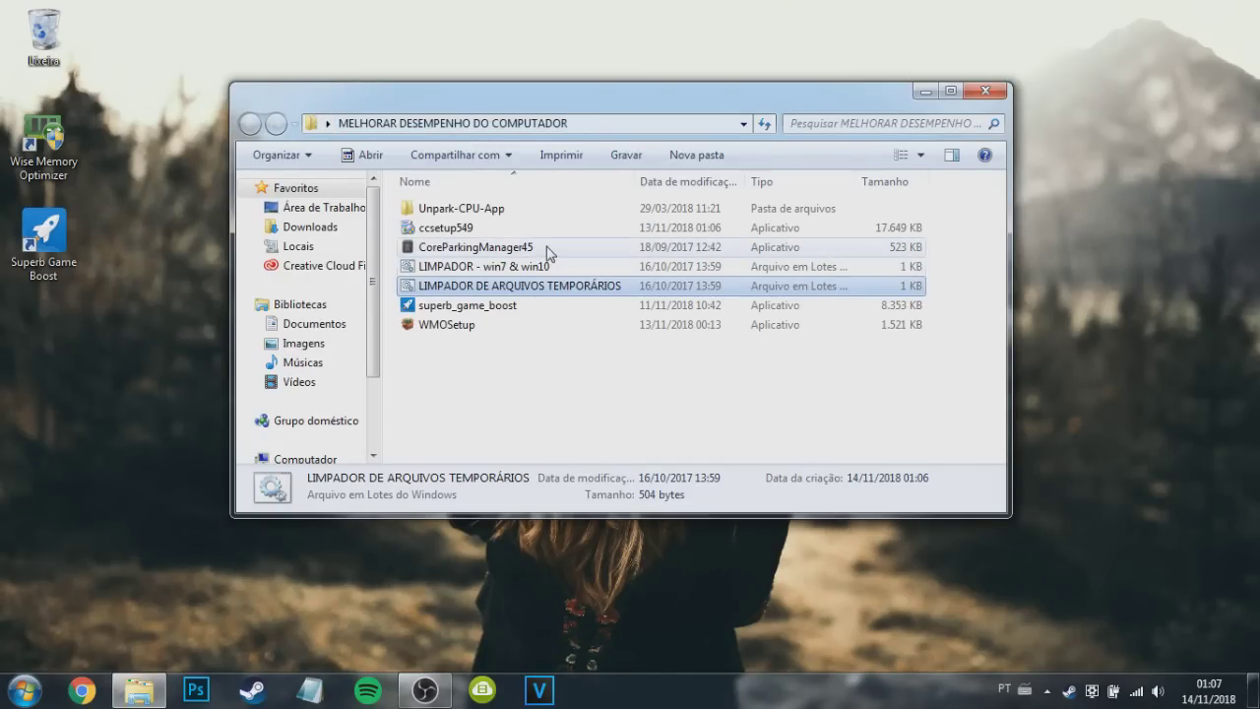
{"action": "double_click", "coordinate": [536, 262]}
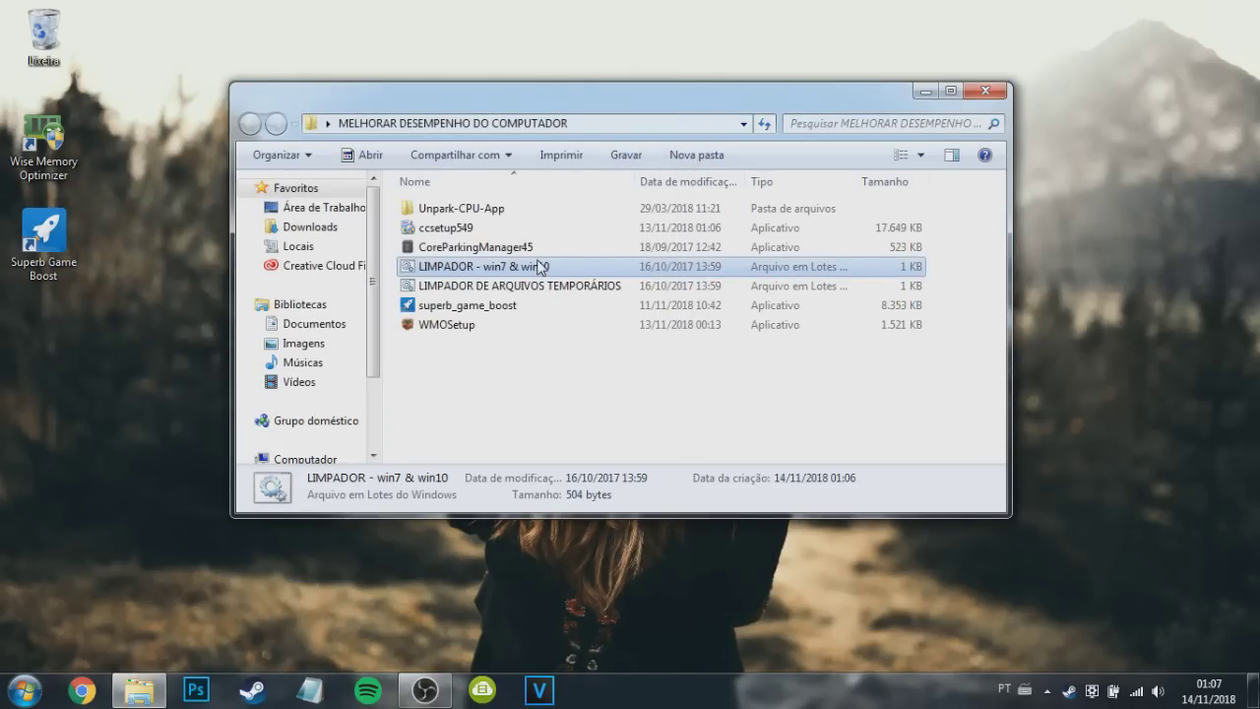
{"action": "left_click", "coordinate": [462, 247]}
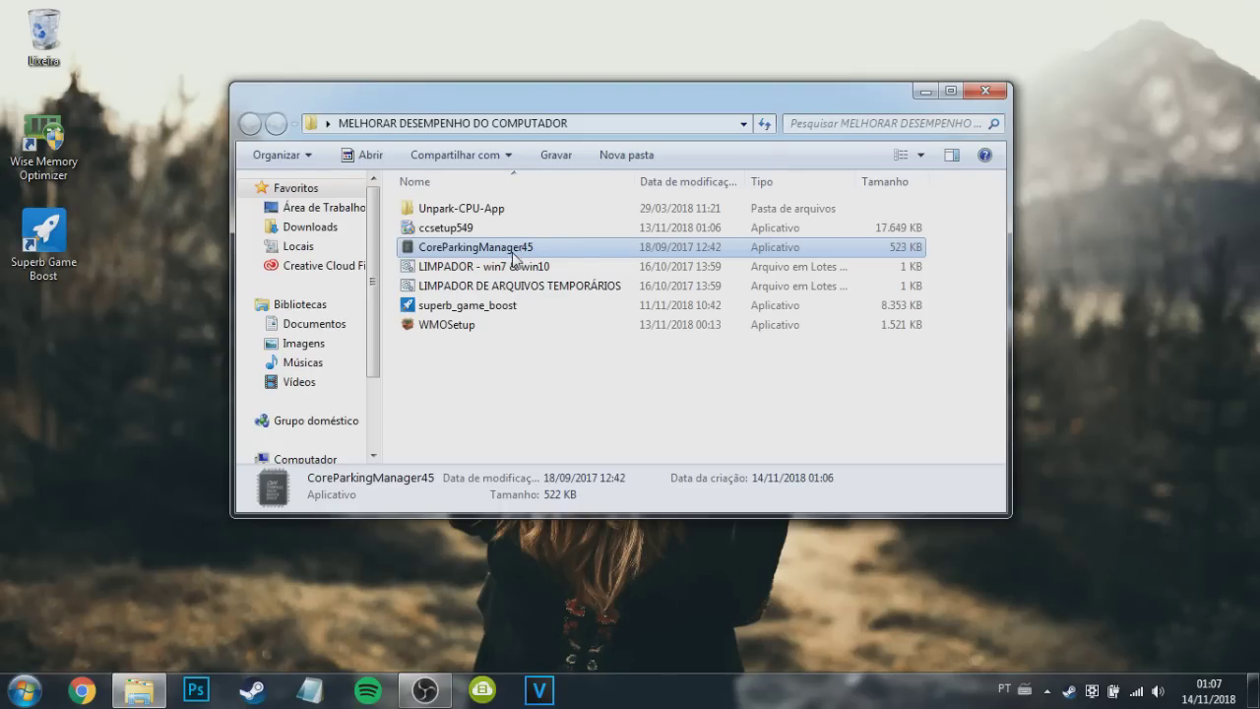
{"action": "double_click", "coordinate": [514, 251]}
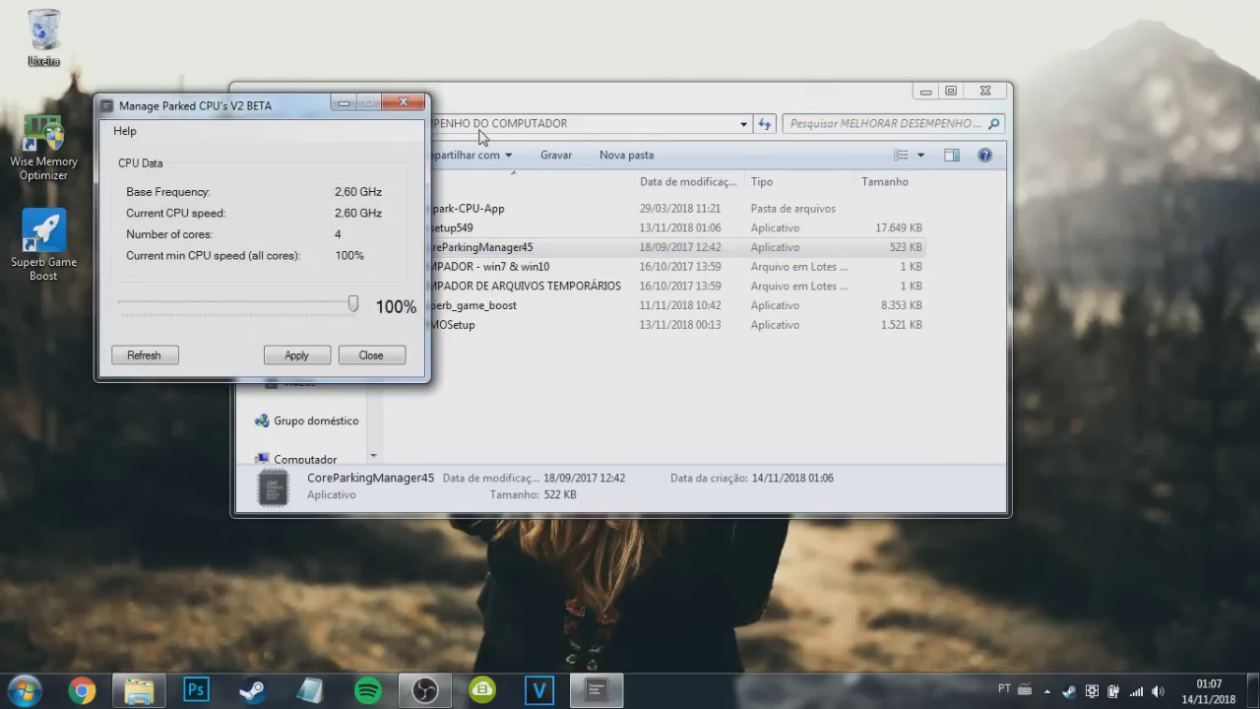
{"action": "left_click", "coordinate": [404, 101]}
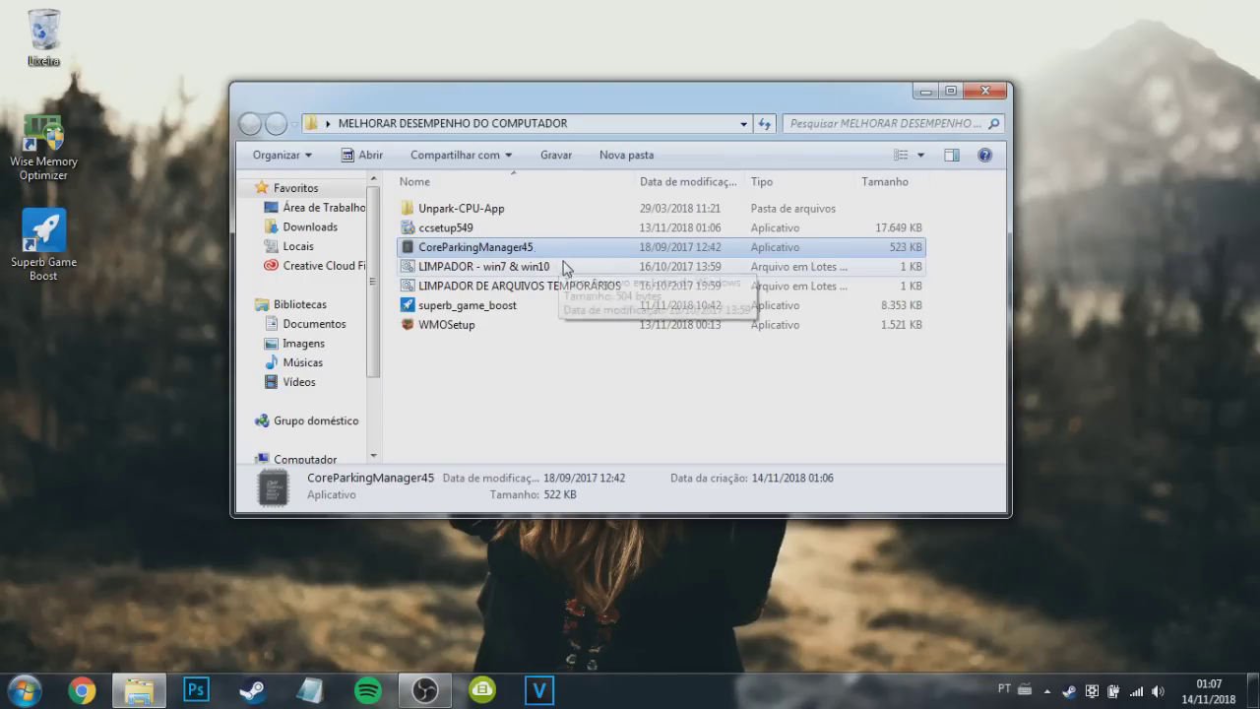
Step: Run CoreParkingManager45 as administrator, apply a core parking value of 100% and close the program
{"action": "right_click", "coordinate": [555, 248]}
{"action": "left_click", "coordinate": [591, 269]}
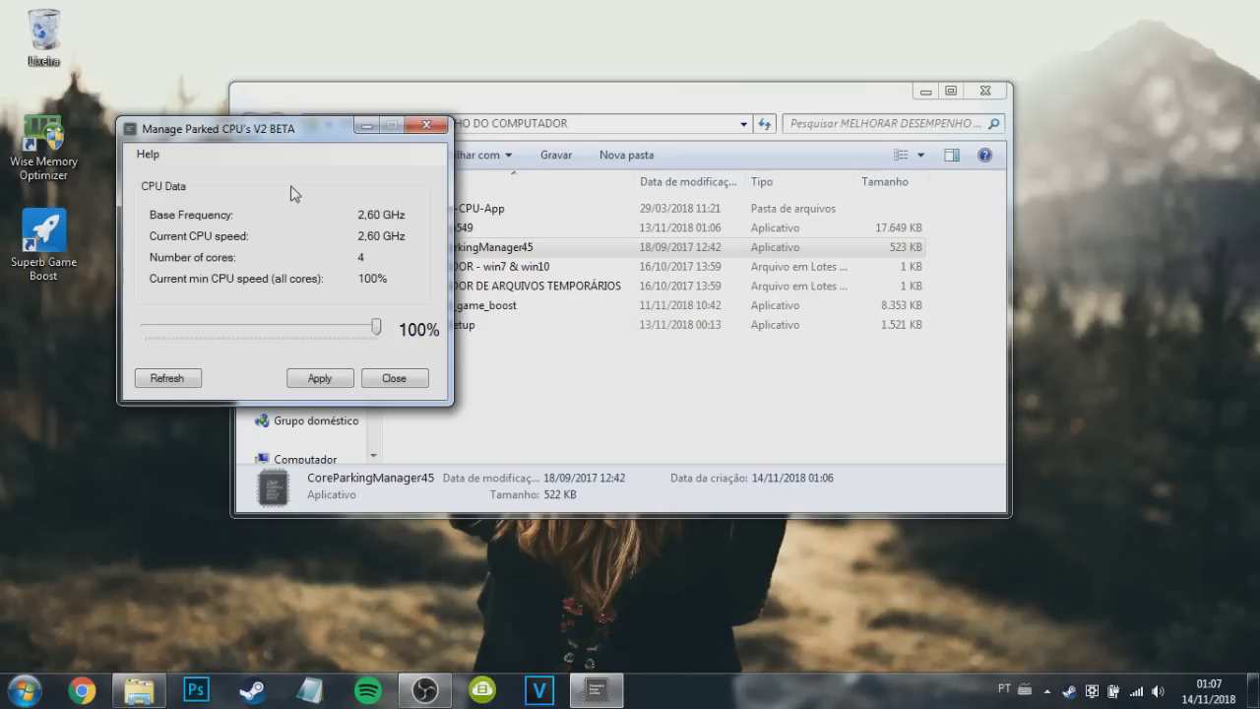
{"action": "left_click_drag", "start_coordinate": [332, 130], "coordinate": [561, 208]}
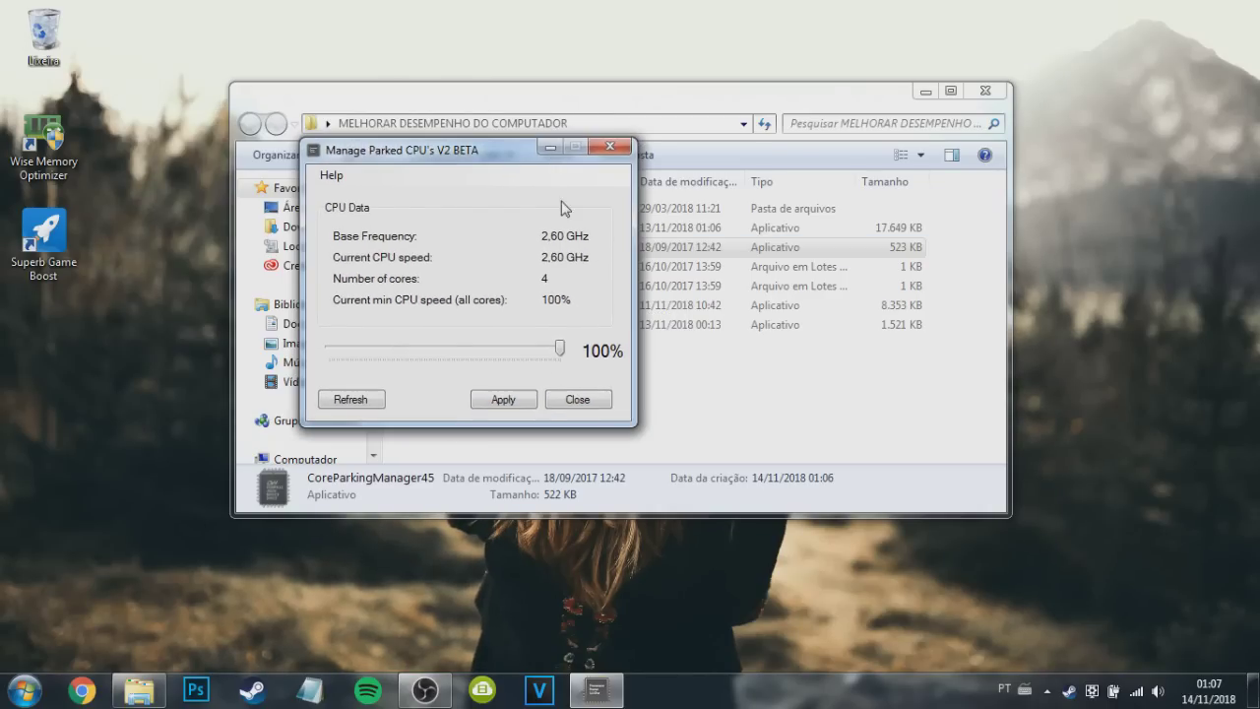
{"action": "left_click_drag", "start_coordinate": [559, 353], "coordinate": [585, 354]}
{"action": "left_click", "coordinate": [502, 401]}
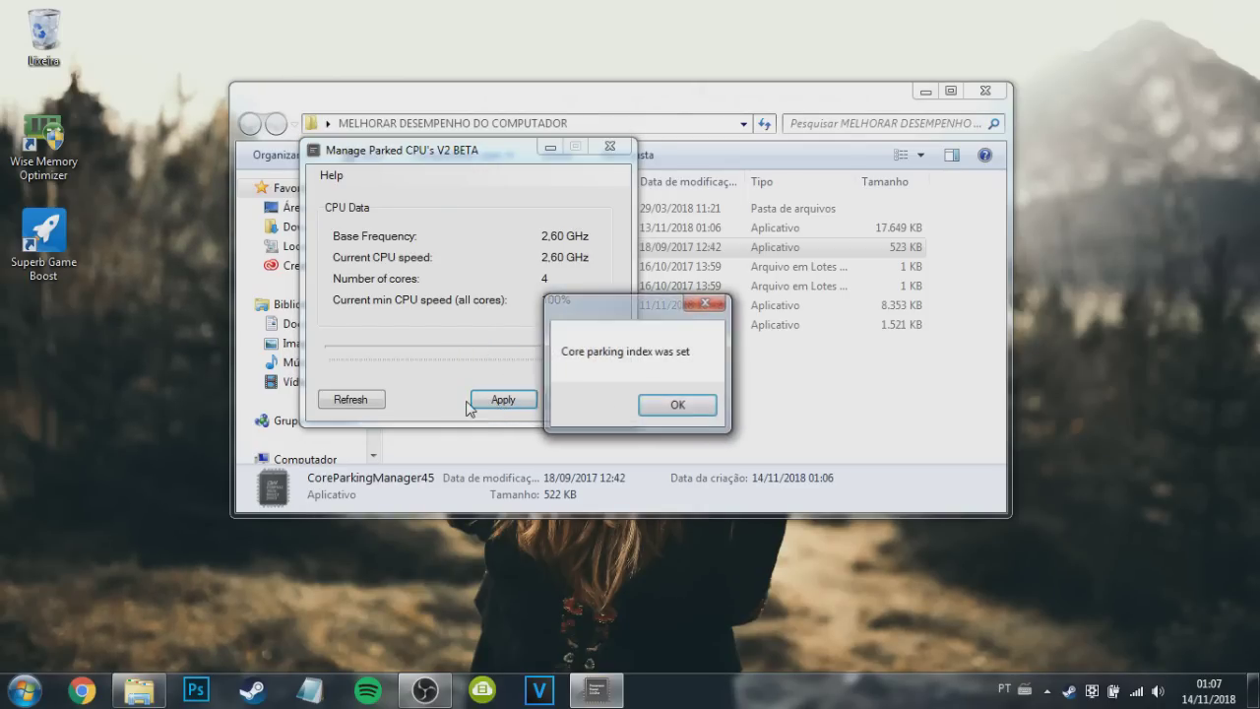
{"action": "left_click", "coordinate": [676, 406]}
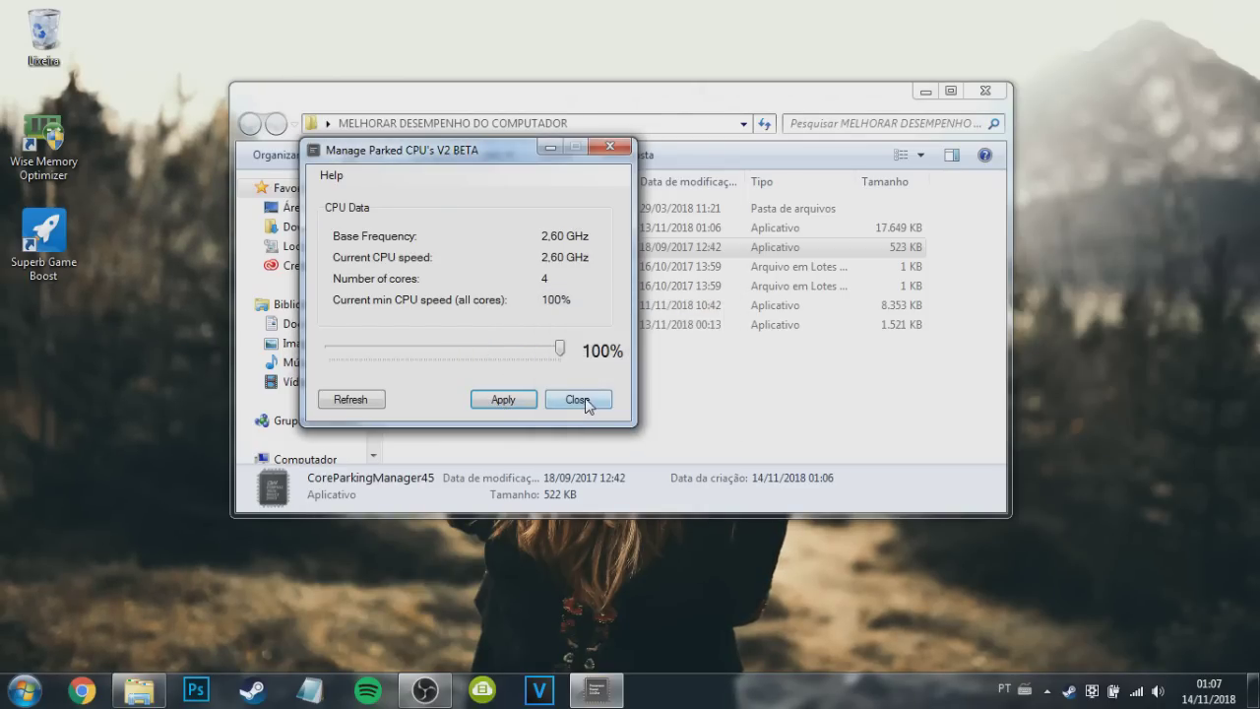
{"action": "left_click", "coordinate": [577, 399]}
Step: Install CCleaner v5.49 from ccsetup549 with all install options kept, and launch it without viewing the release notes
{"action": "left_click", "coordinate": [493, 229]}
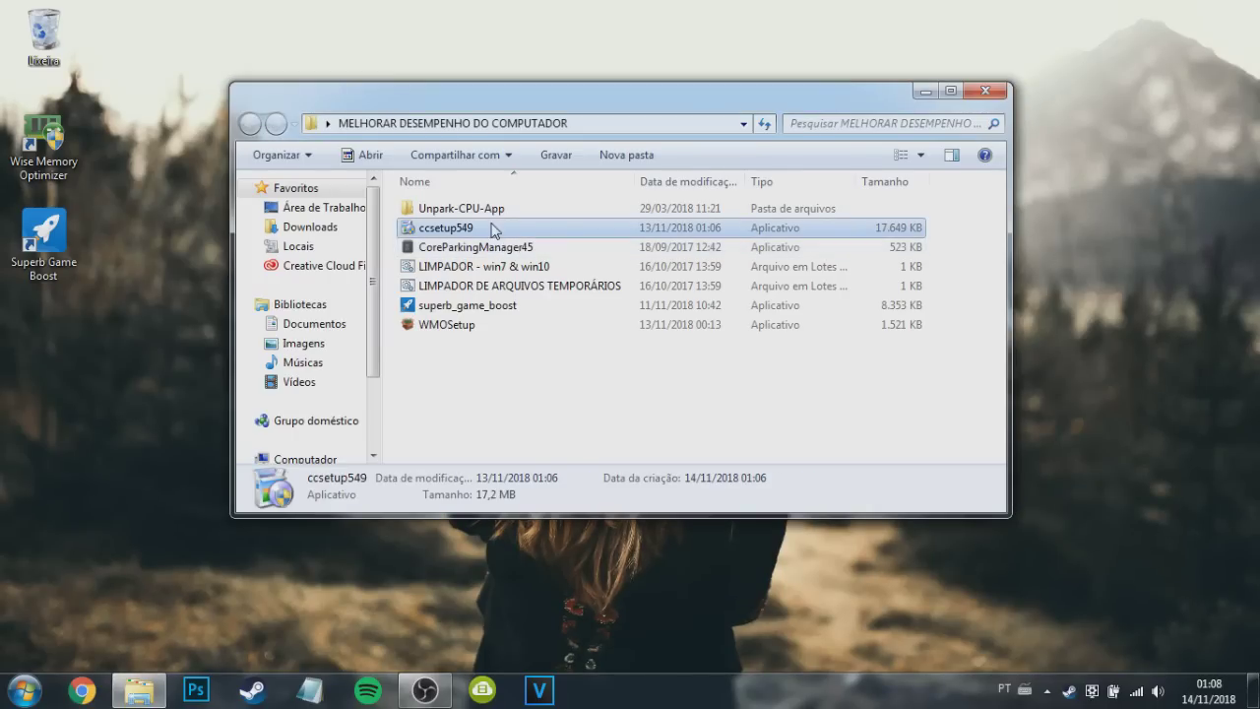
{"action": "double_click", "coordinate": [495, 229]}
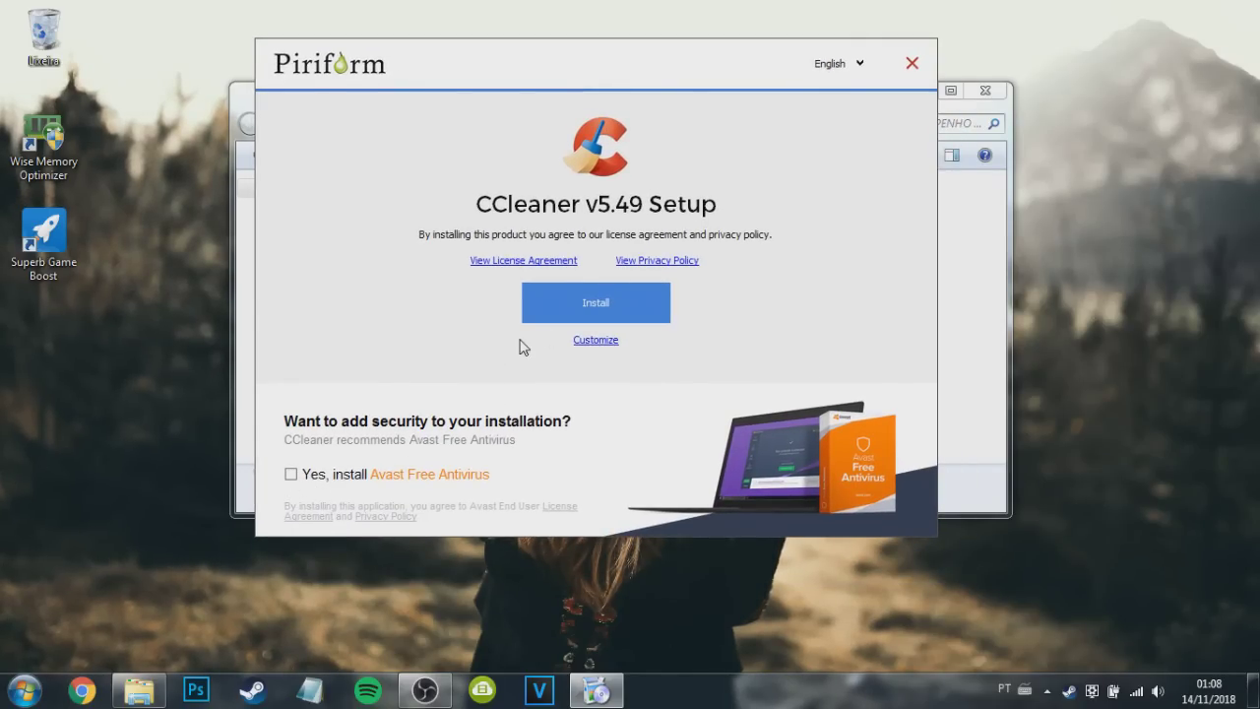
{"action": "left_click", "coordinate": [596, 340]}
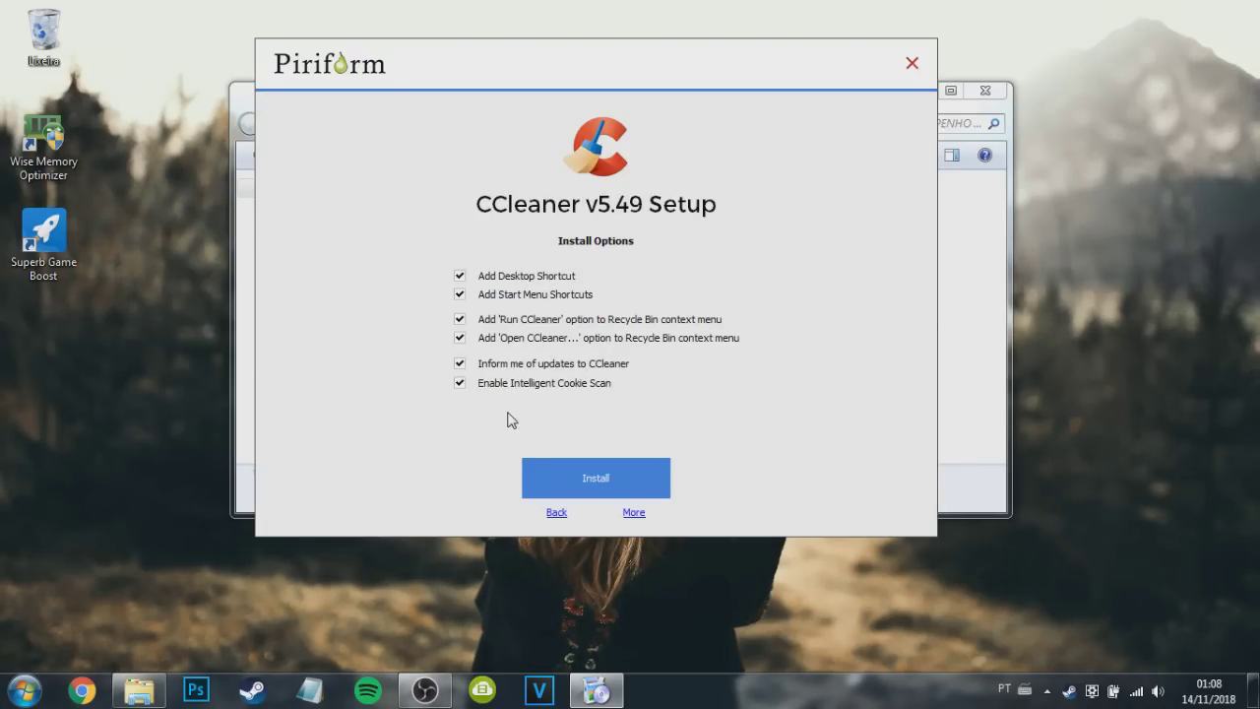
{"action": "left_click", "coordinate": [566, 475]}
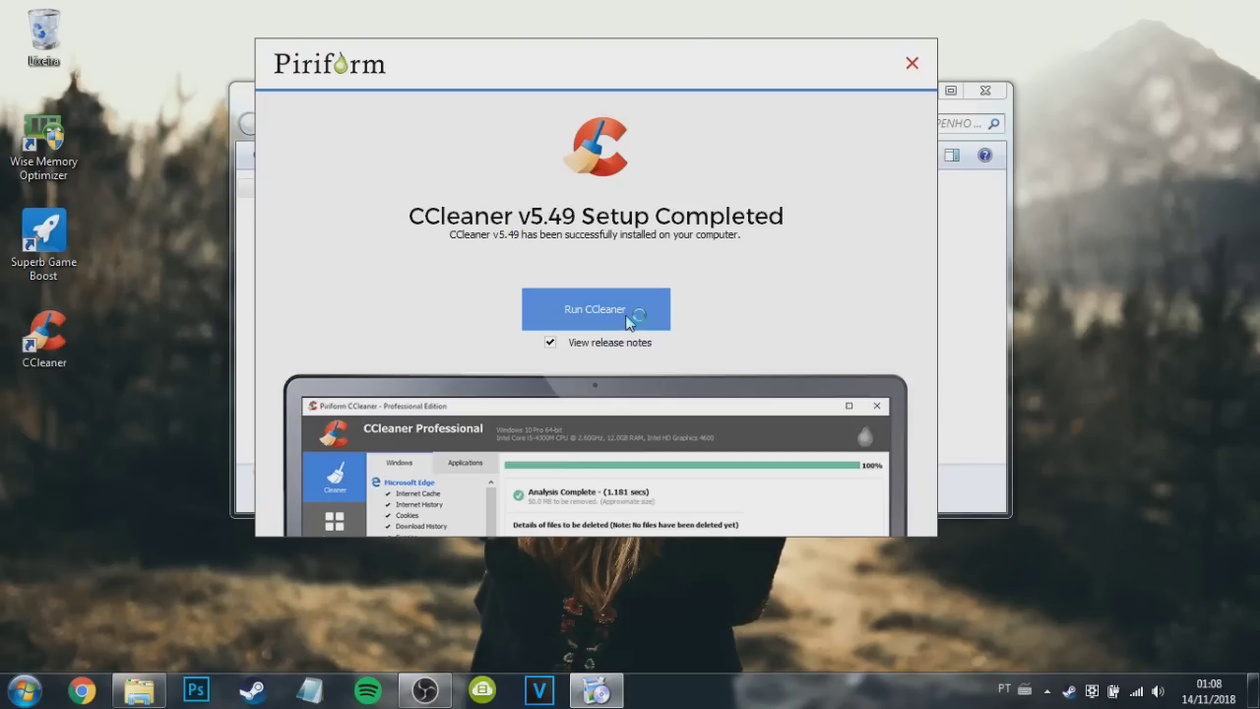
{"action": "left_click", "coordinate": [571, 340]}
{"action": "left_click", "coordinate": [567, 320]}
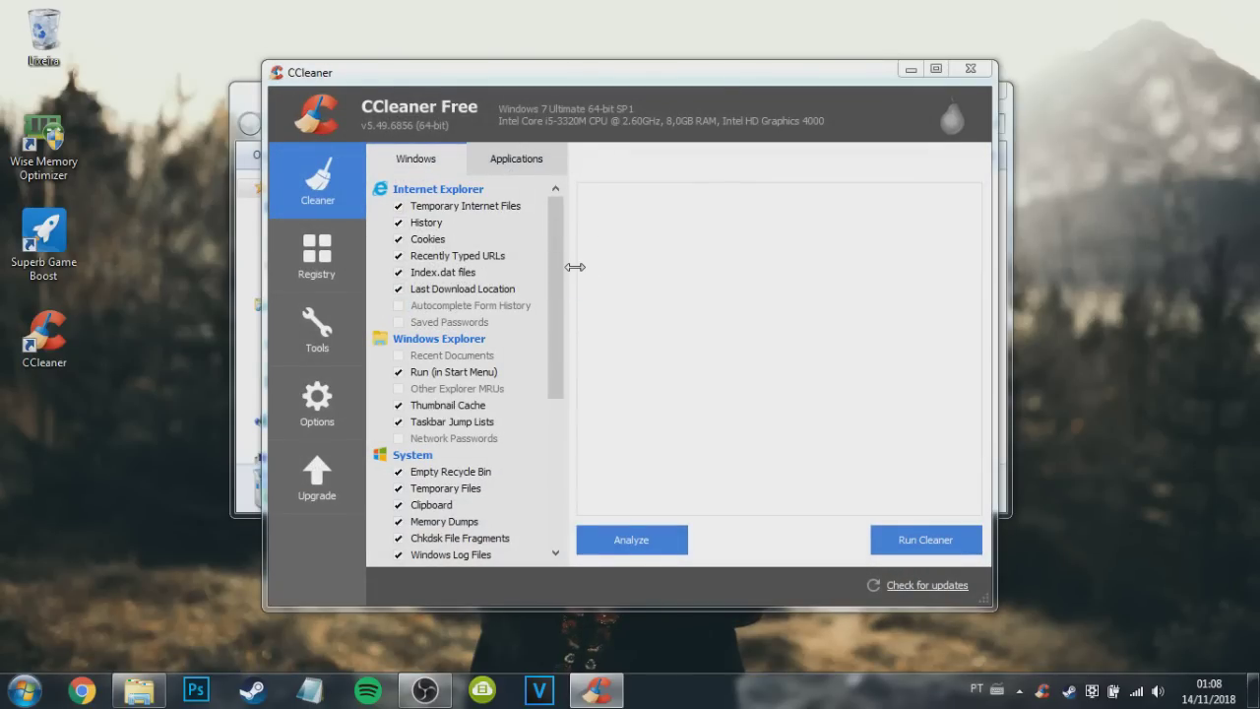
Step: Close the CCleaner window and dismiss its Smart Cleaning notification
{"action": "left_click_drag", "start_coordinate": [479, 72], "coordinate": [479, 0]}
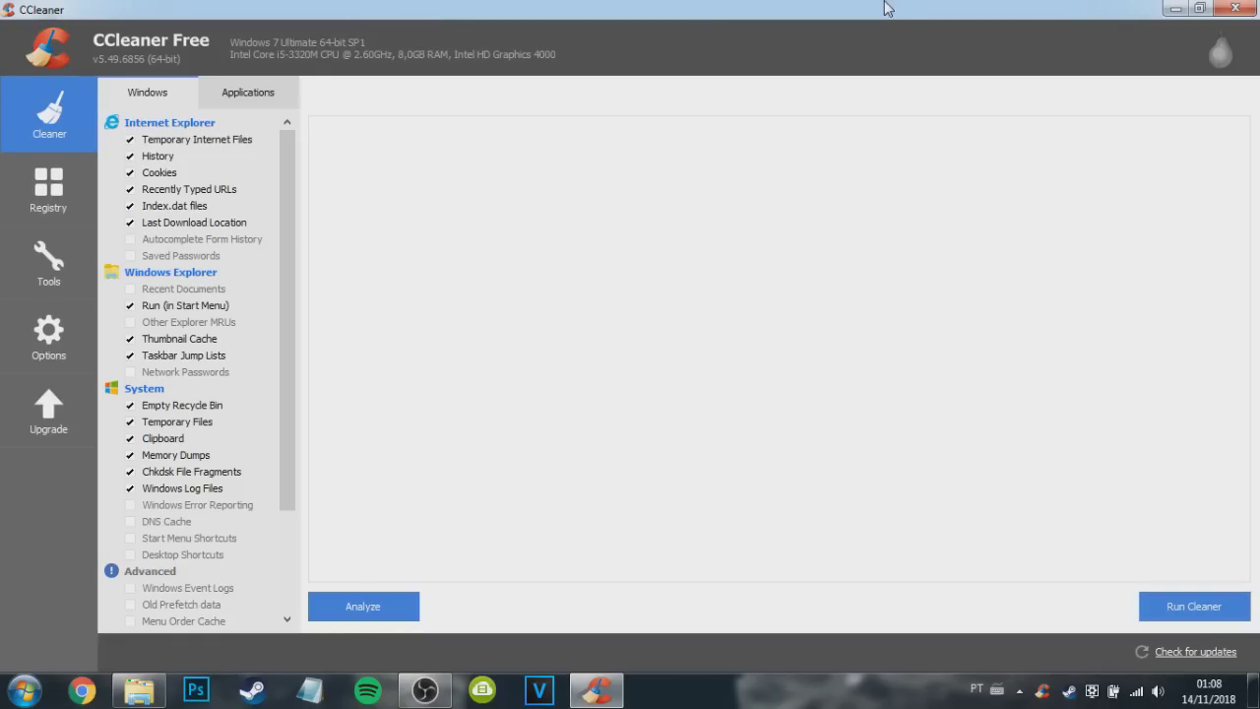
{"action": "left_click_drag", "start_coordinate": [884, 3], "coordinate": [719, 50]}
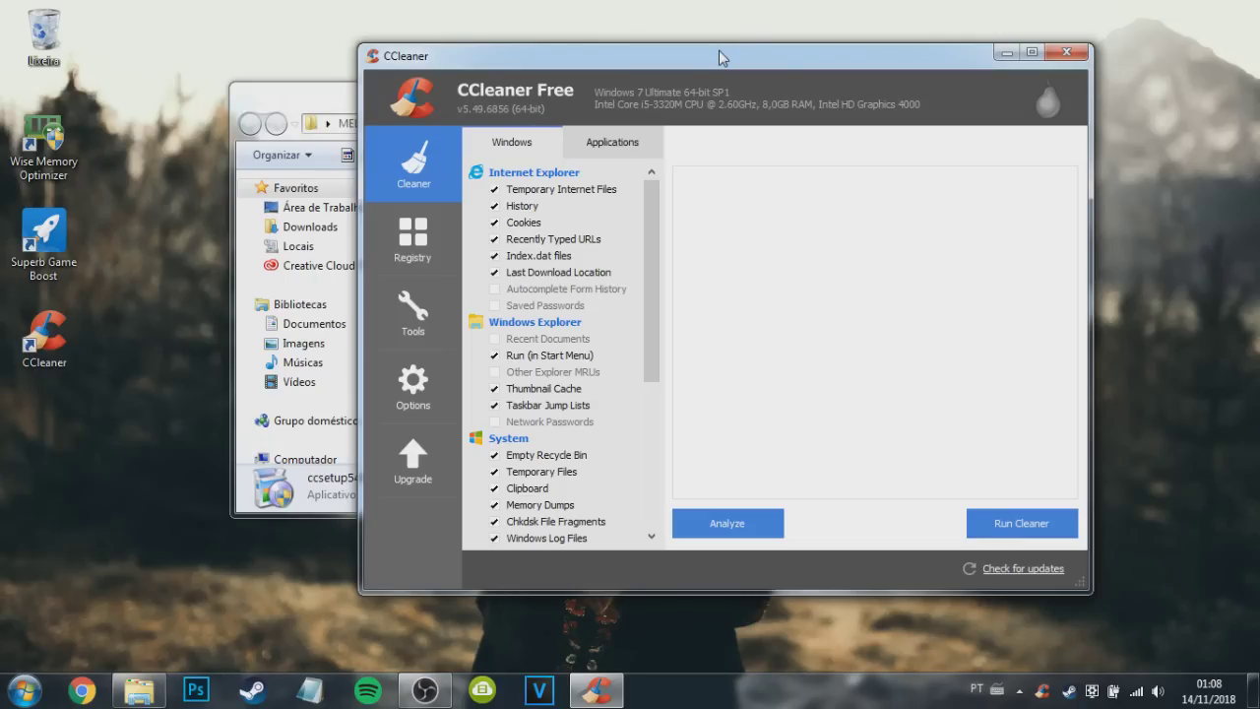
{"action": "left_click", "coordinate": [1068, 52]}
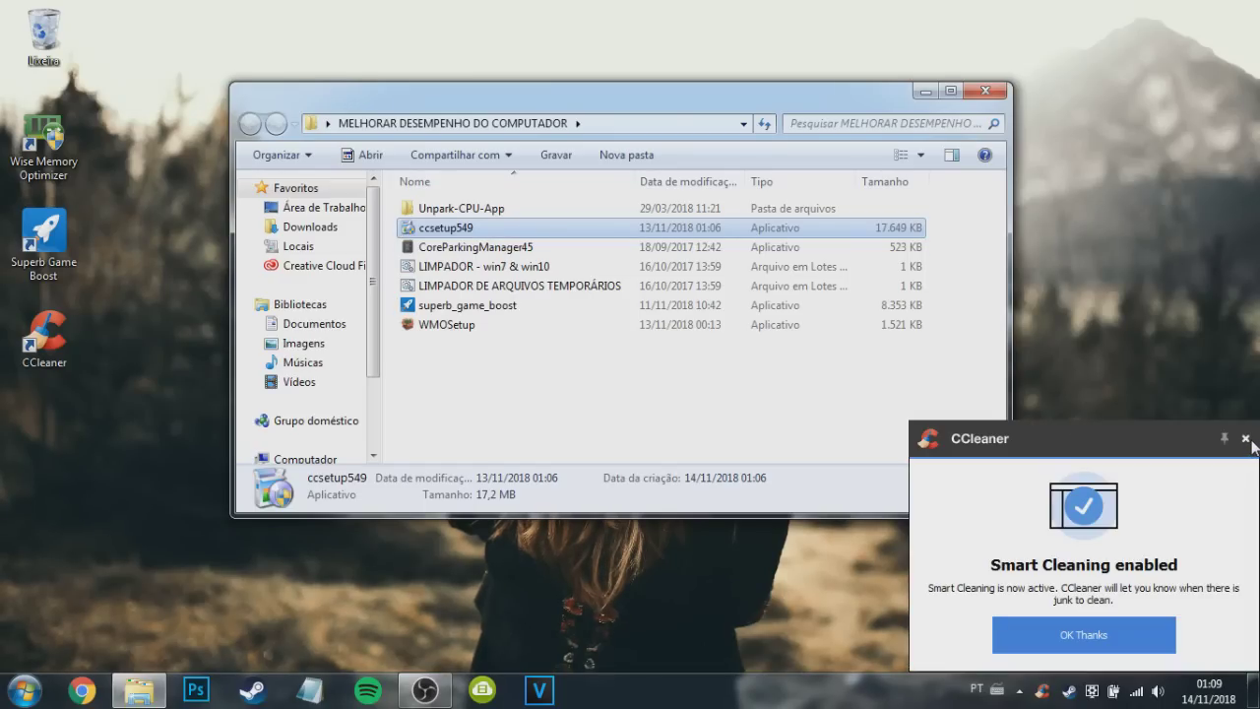
{"action": "left_click", "coordinate": [1245, 438]}
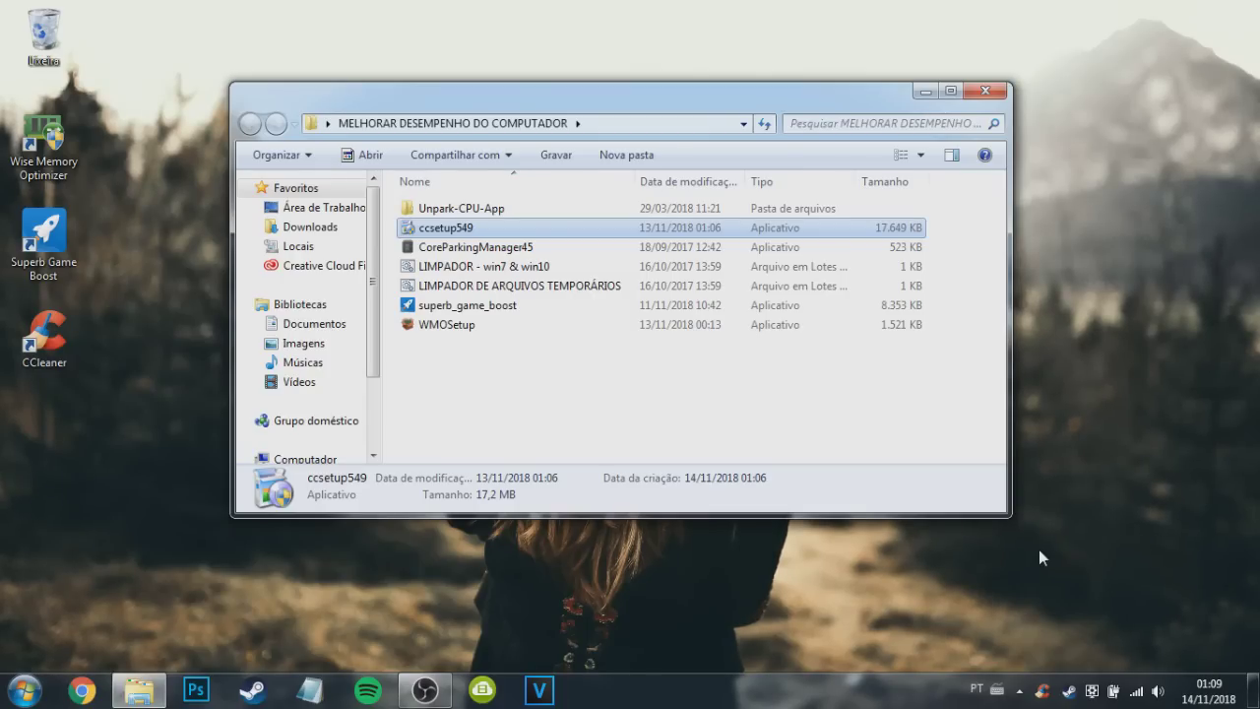
Step: Run UnparkCPU from the Unpark-CPU-App folder as administrator, start a check of the parked CPU status and close the program
{"action": "double_click", "coordinate": [495, 209]}
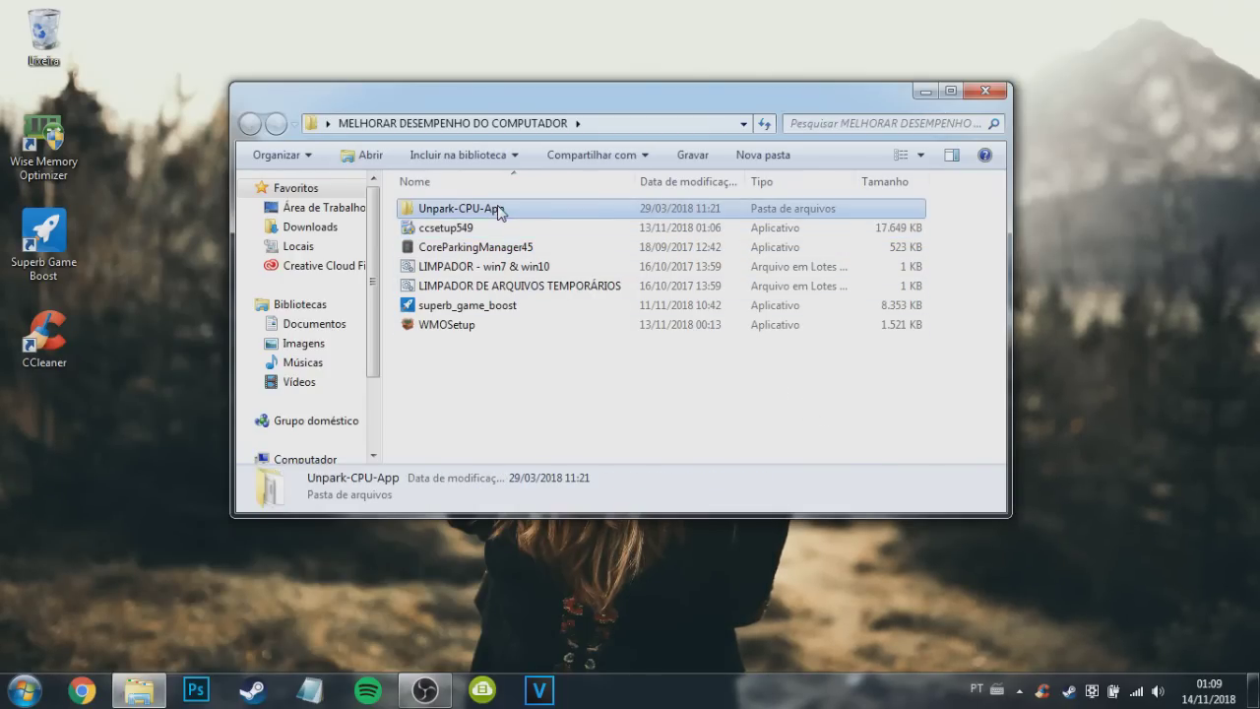
{"action": "left_click", "coordinate": [469, 248]}
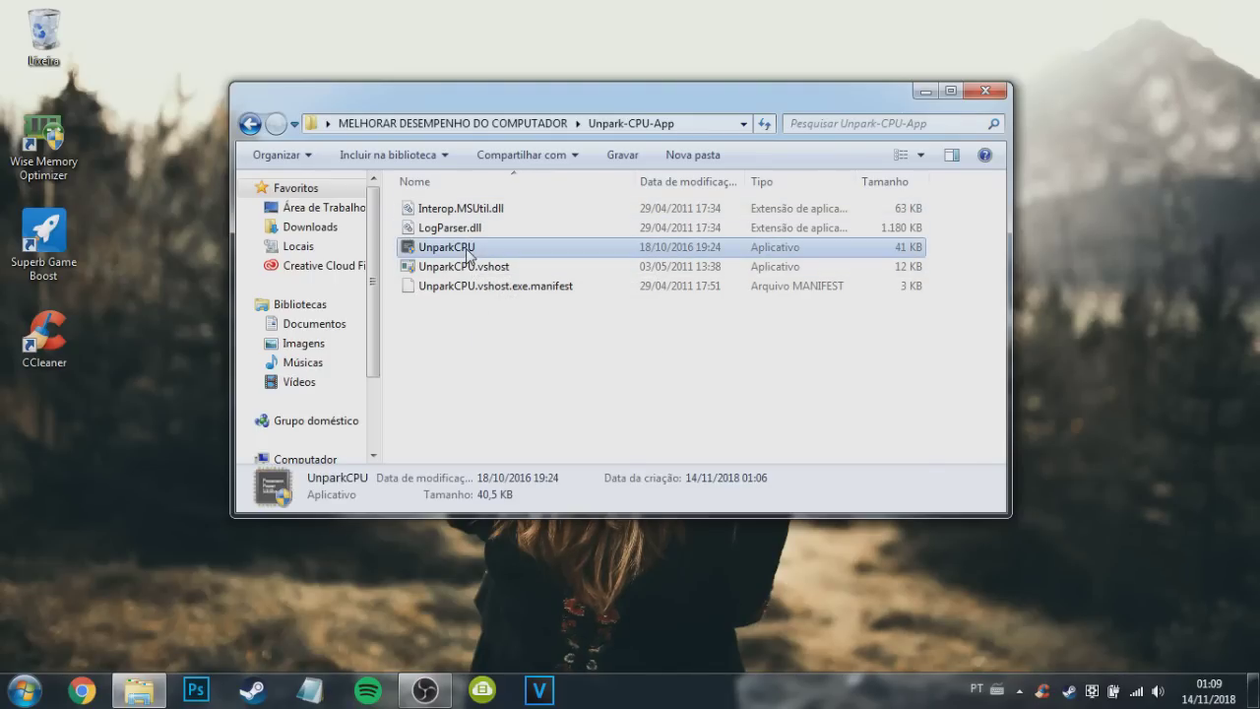
{"action": "right_click", "coordinate": [492, 249]}
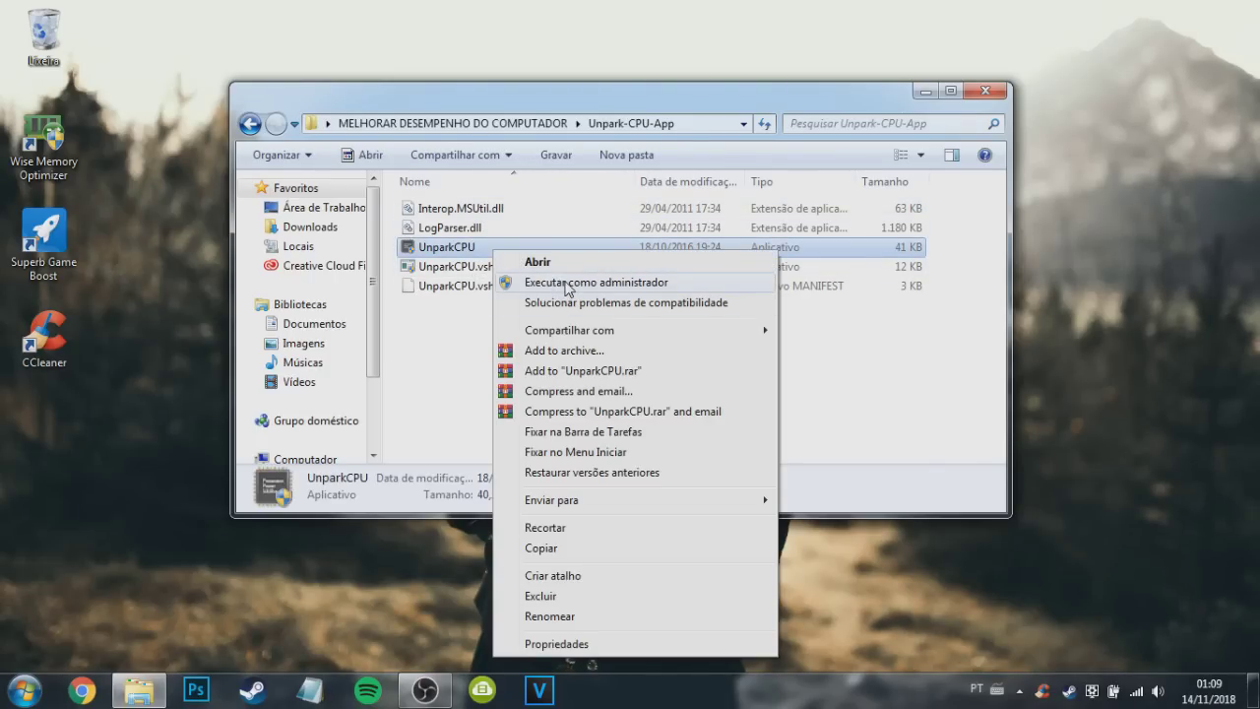
{"action": "left_click", "coordinate": [569, 285]}
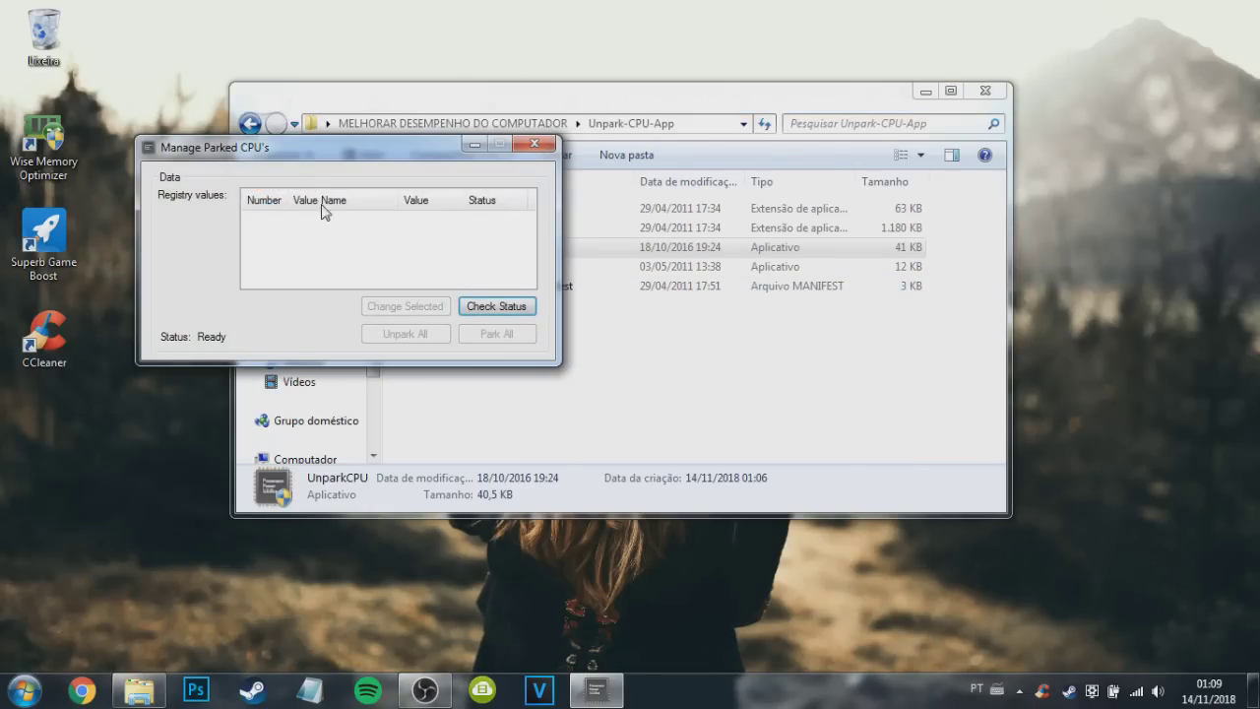
{"action": "left_click_drag", "start_coordinate": [300, 150], "coordinate": [569, 166]}
{"action": "left_click", "coordinate": [783, 331]}
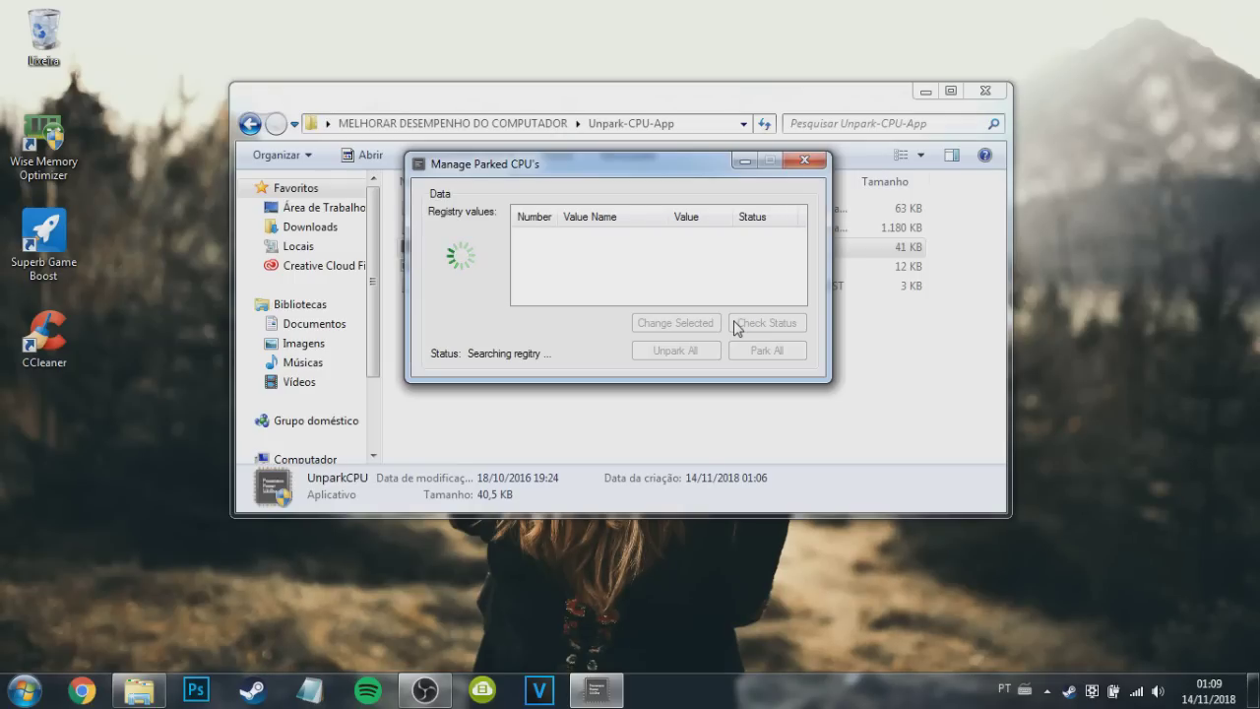
{"action": "left_click", "coordinate": [802, 161]}
Step: Return to the MELHORAR DESEMPENHO DO COMPUTADOR folder, close its window and delete the CCleaner shortcut from the desktop
{"action": "key", "text": "BackSpace"}
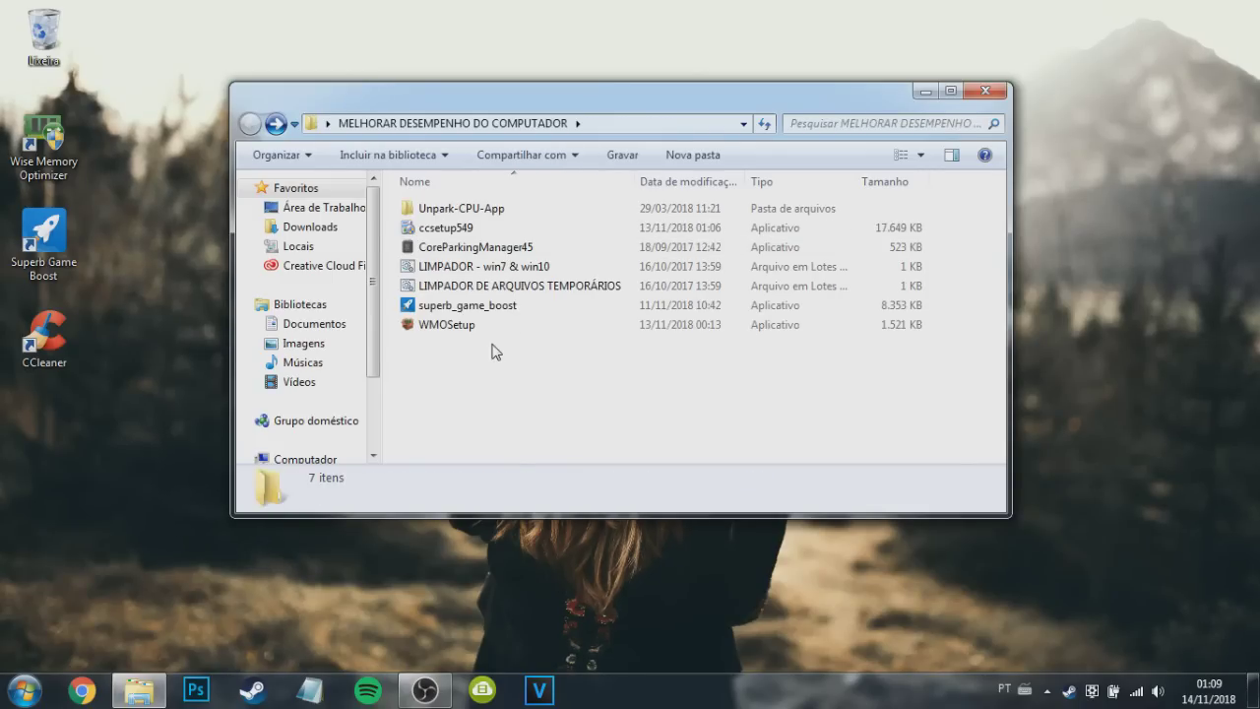
{"action": "left_click_drag", "start_coordinate": [503, 451], "coordinate": [602, 482]}
{"action": "left_click", "coordinate": [989, 92]}
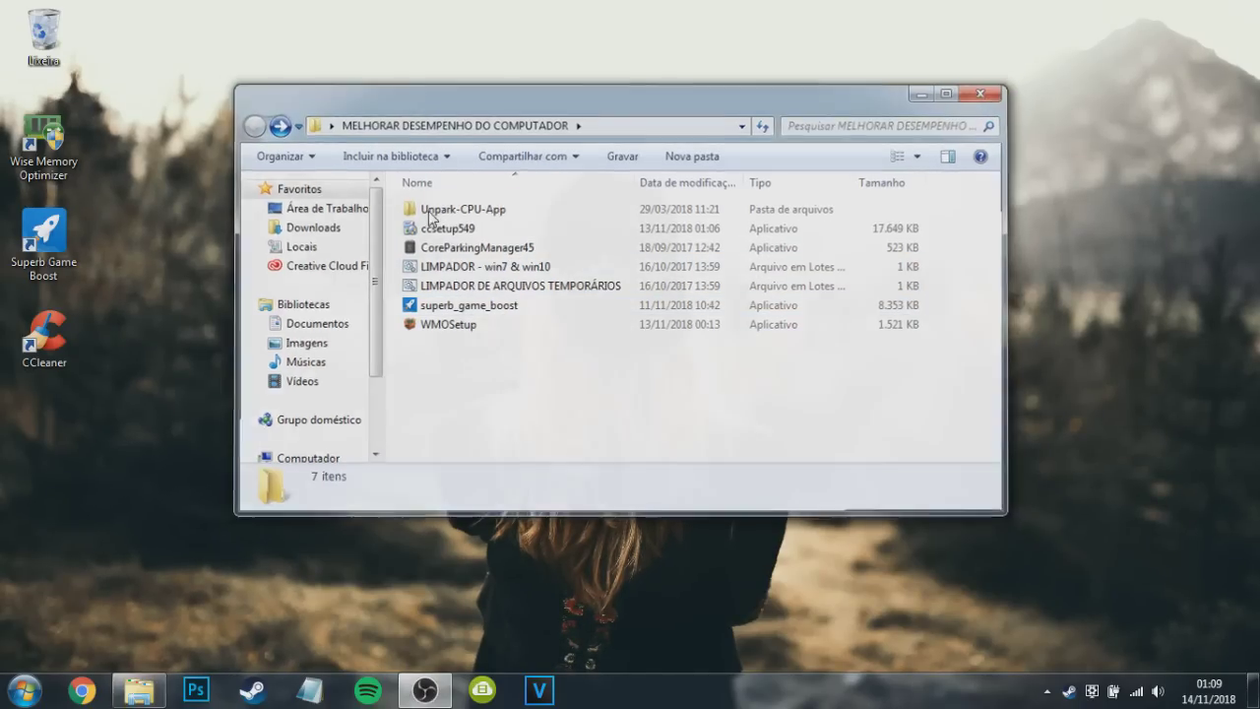
{"action": "left_click_drag", "start_coordinate": [154, 423], "coordinate": [124, 282]}
{"action": "key", "text": "Delete"}
{"action": "key", "text": "Return"}
Step: Open Wise Memory Optimizer from the desktop, view its memory usage chart and close the window
{"action": "double_click", "coordinate": [43, 138]}
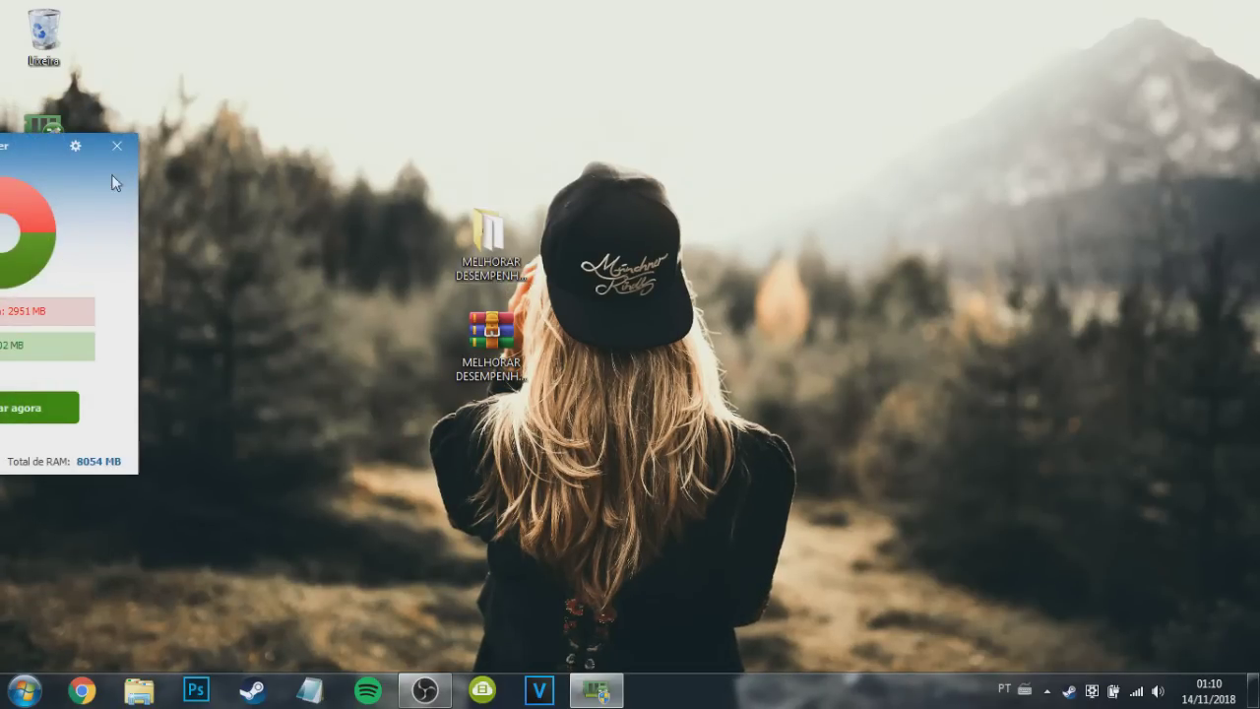
{"action": "left_click_drag", "start_coordinate": [42, 146], "coordinate": [718, 142]}
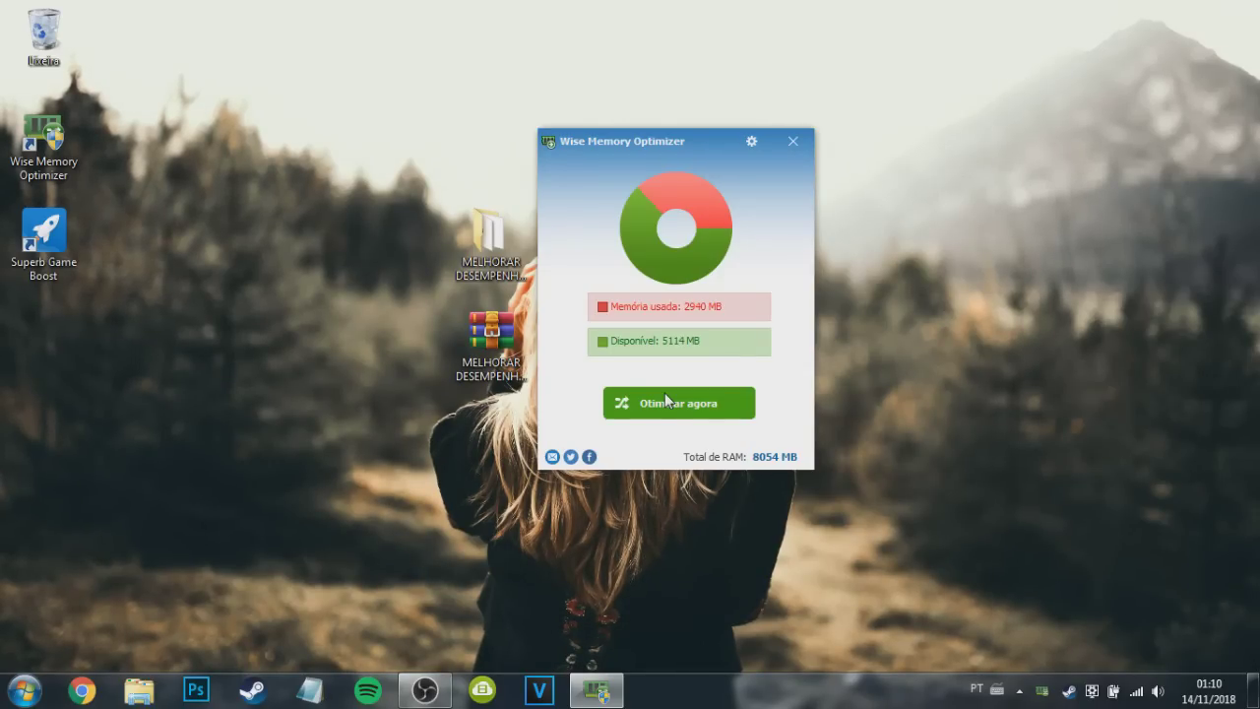
{"action": "left_click", "coordinate": [793, 140]}
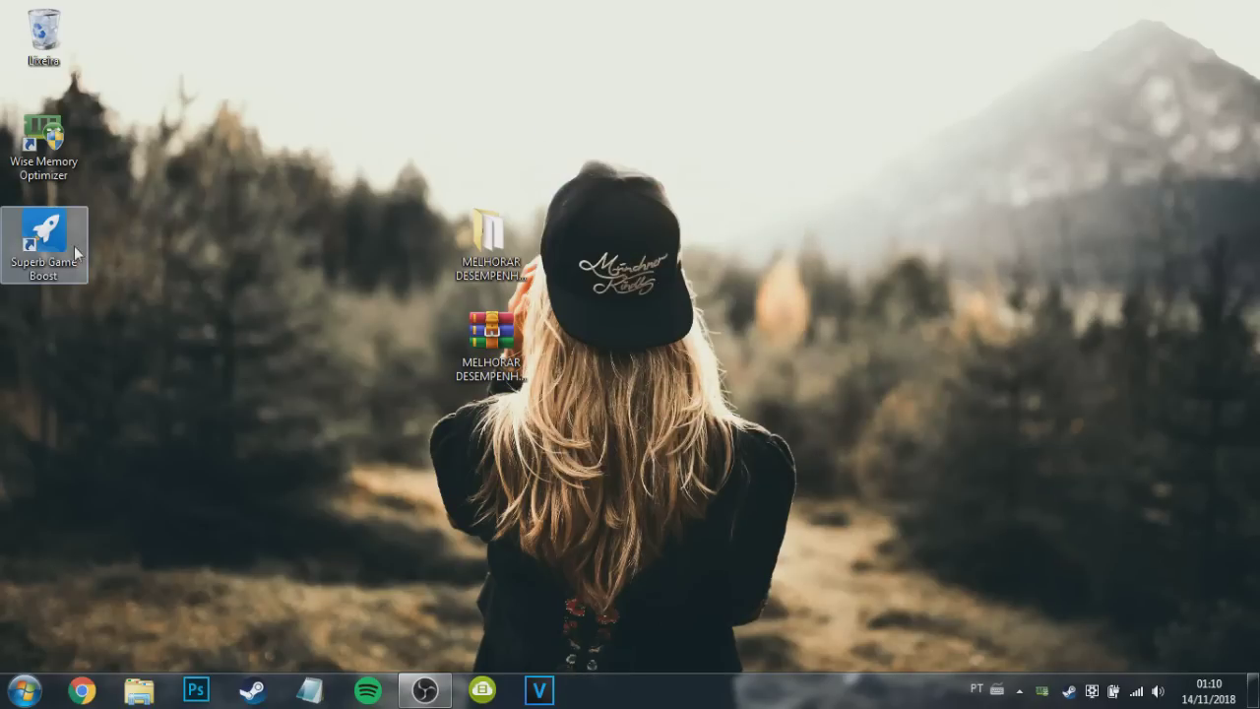
Step: Launch Superb Game Boost from the desktop and start the Superb Boost
{"action": "left_click", "coordinate": [55, 259]}
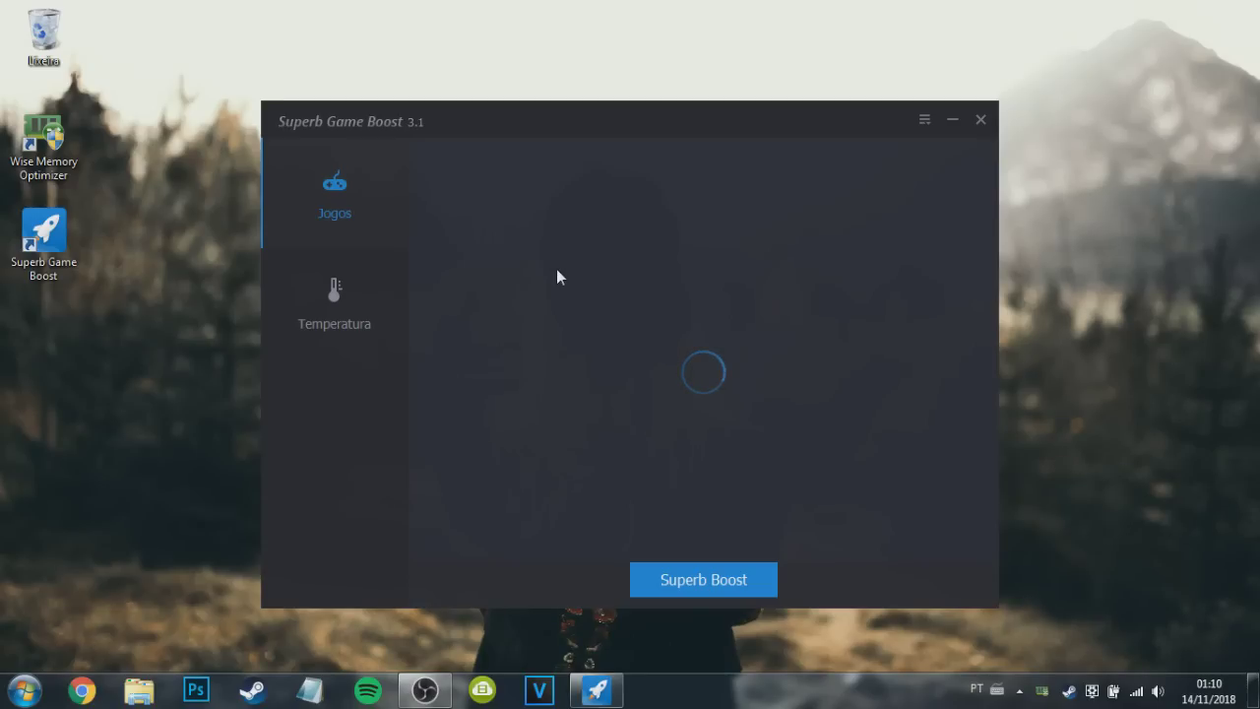
{"action": "left_click", "coordinate": [716, 585]}
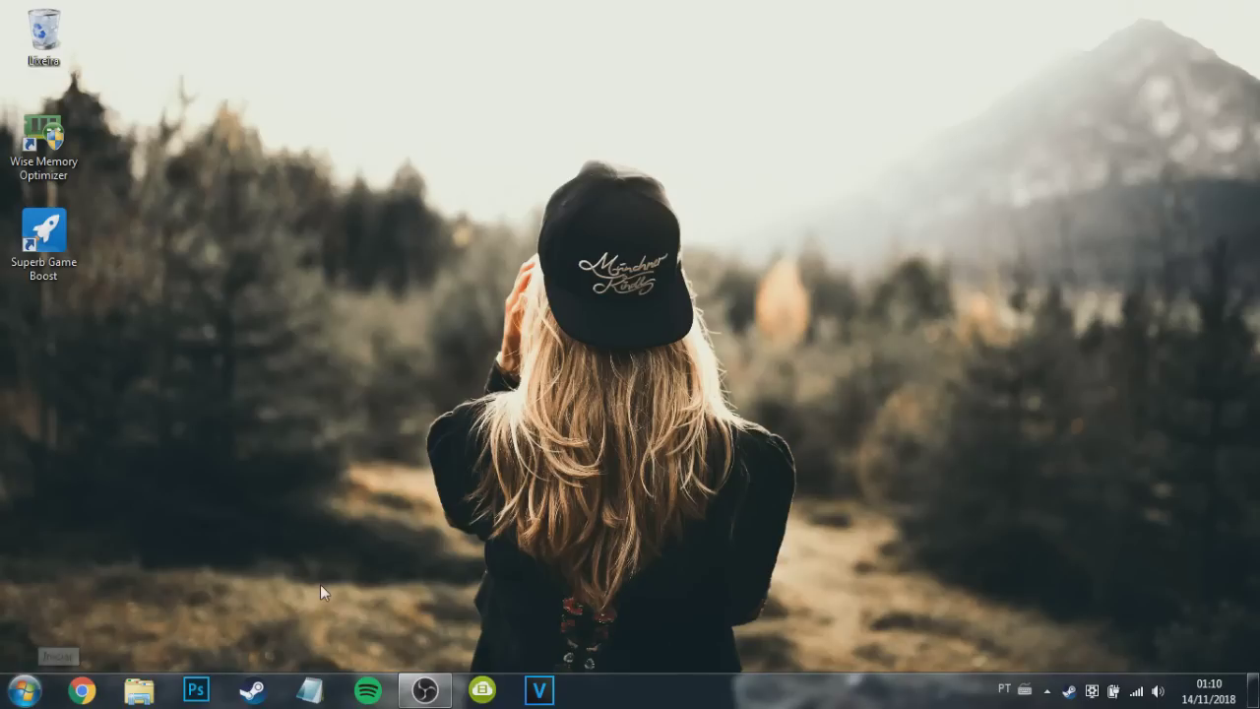
Step: Open the System Configuration utility by running msconfig
{"action": "key", "text": "super+r"}
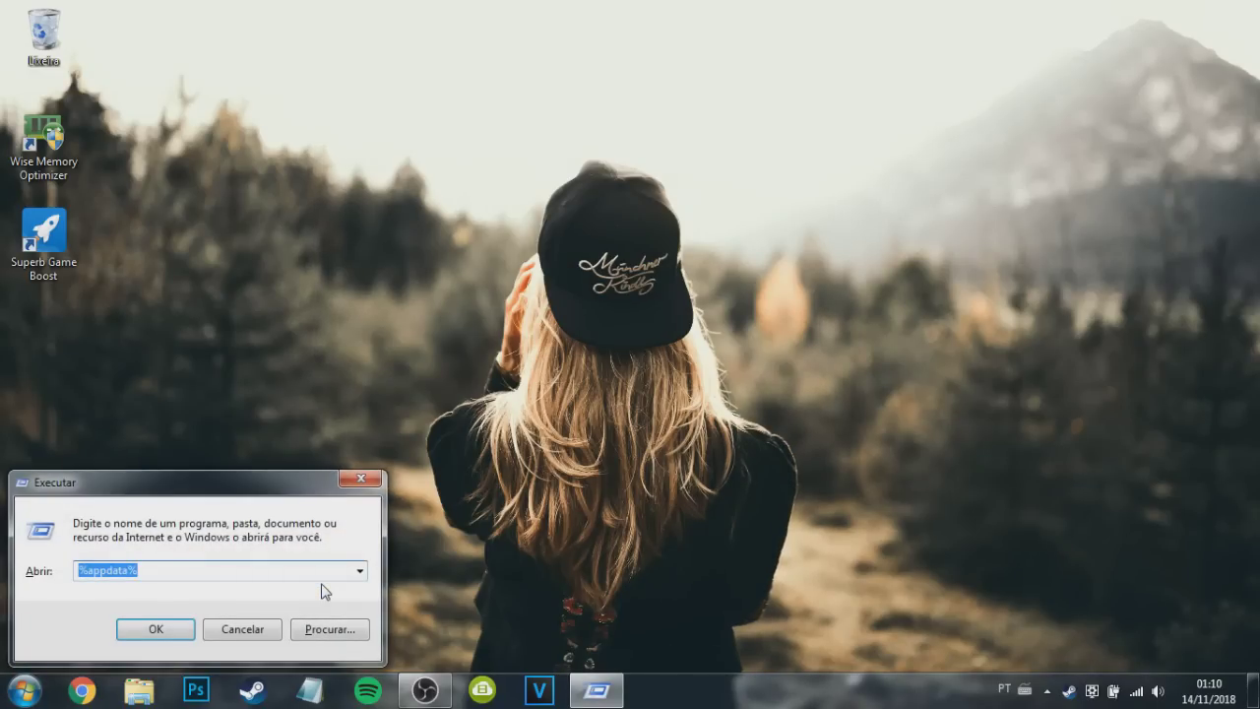
{"action": "type", "text": "msconfig"}
{"action": "key", "text": "Return"}
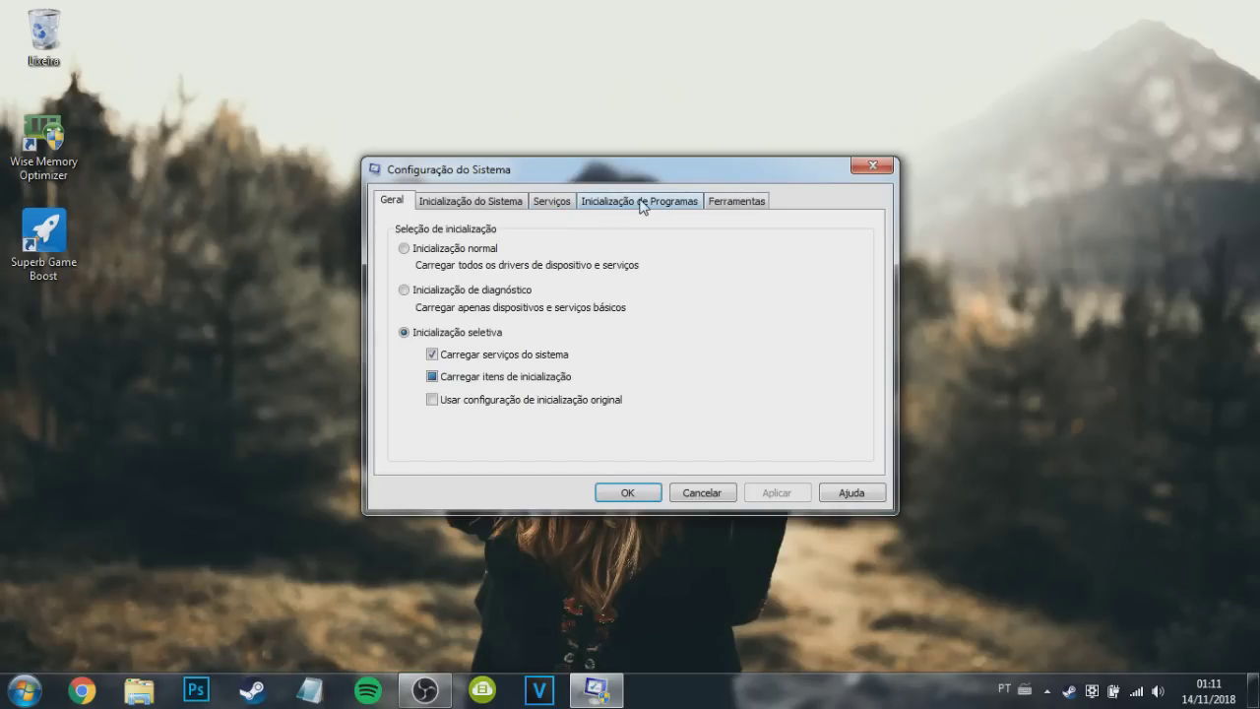
Step: Examine the list of startup programs in System Configuration to see which items are enabled or disabled
{"action": "left_click", "coordinate": [591, 201]}
{"action": "left_click_drag", "start_coordinate": [577, 169], "coordinate": [692, 97]}
{"action": "scroll", "coordinate": [829, 307], "scroll_direction": "down", "scroll_amount": 3}
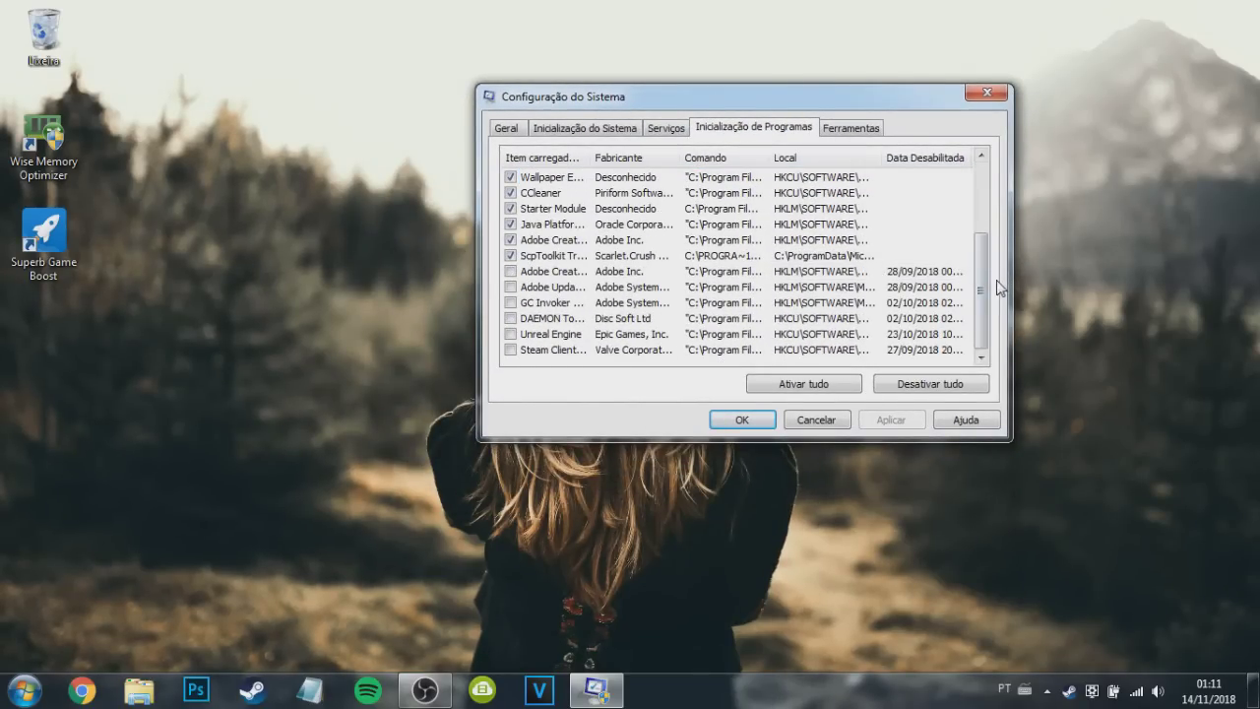
{"action": "left_click_drag", "start_coordinate": [985, 282], "coordinate": [982, 216]}
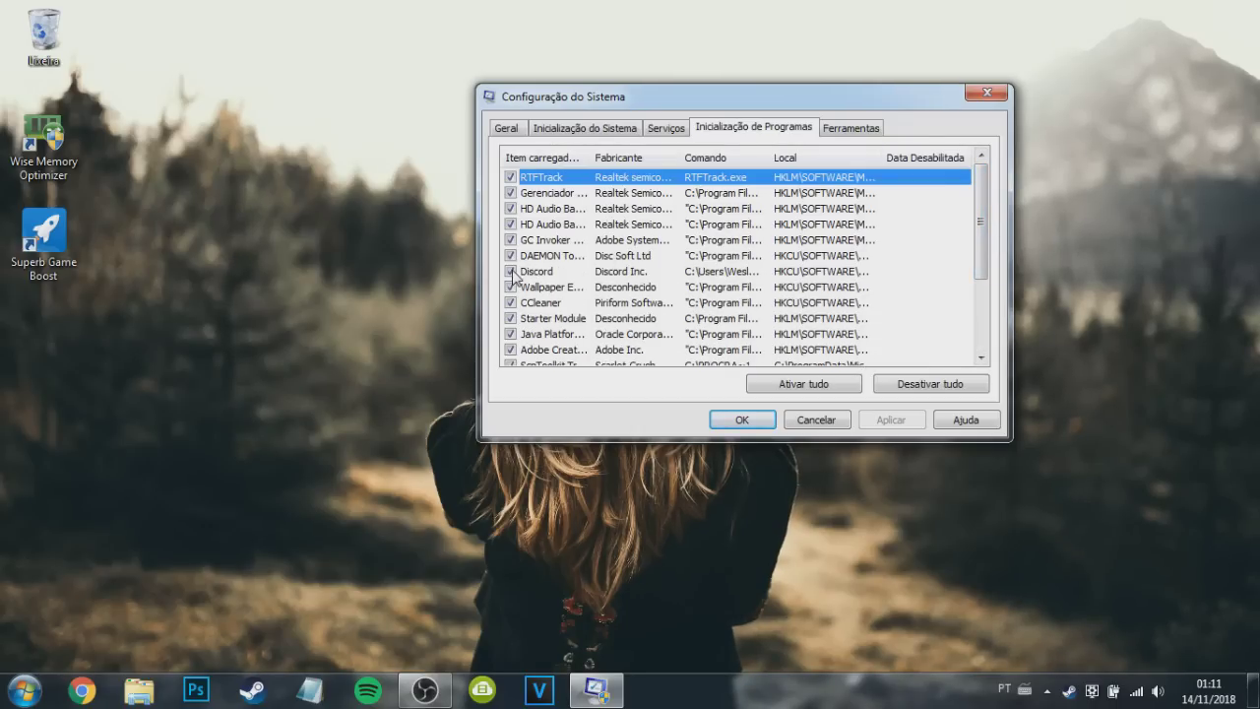
{"action": "scroll", "coordinate": [524, 279], "scroll_direction": "down", "scroll_amount": 3}
{"action": "scroll", "coordinate": [537, 286], "scroll_direction": "up", "scroll_amount": 3}
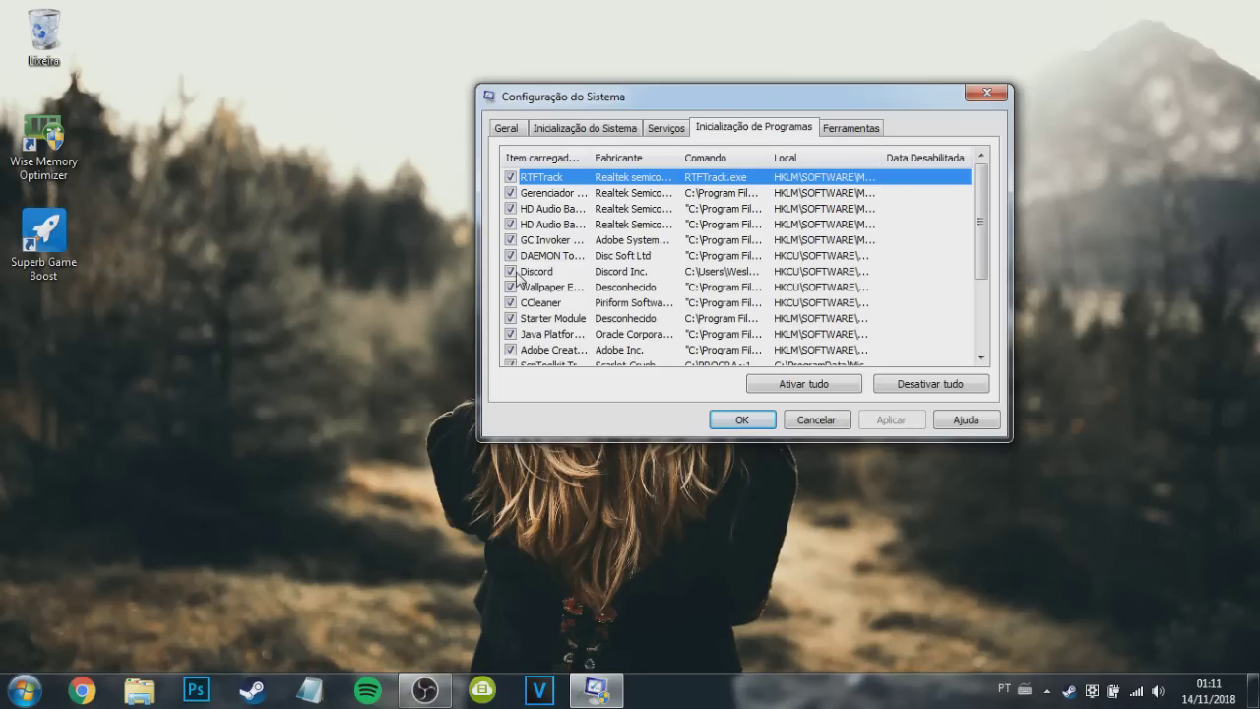
{"action": "scroll", "coordinate": [522, 295], "scroll_direction": "down", "scroll_amount": 2}
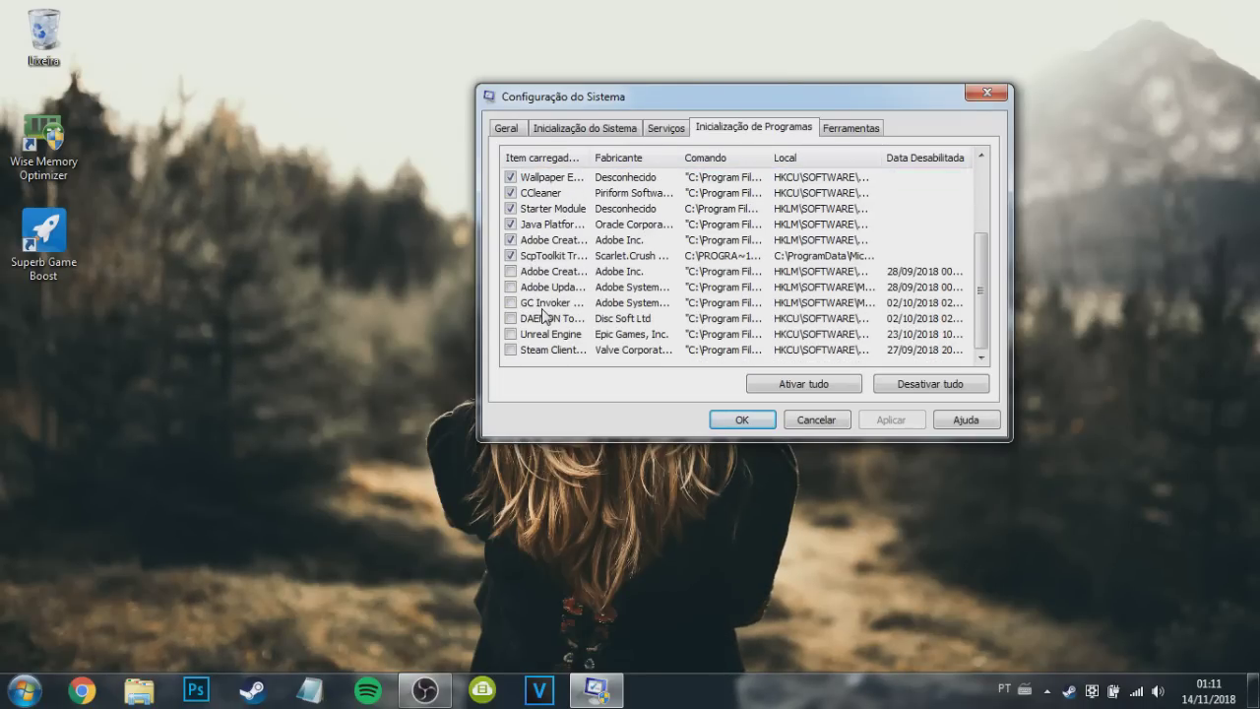
{"action": "scroll", "coordinate": [552, 295], "scroll_direction": "up", "scroll_amount": 3}
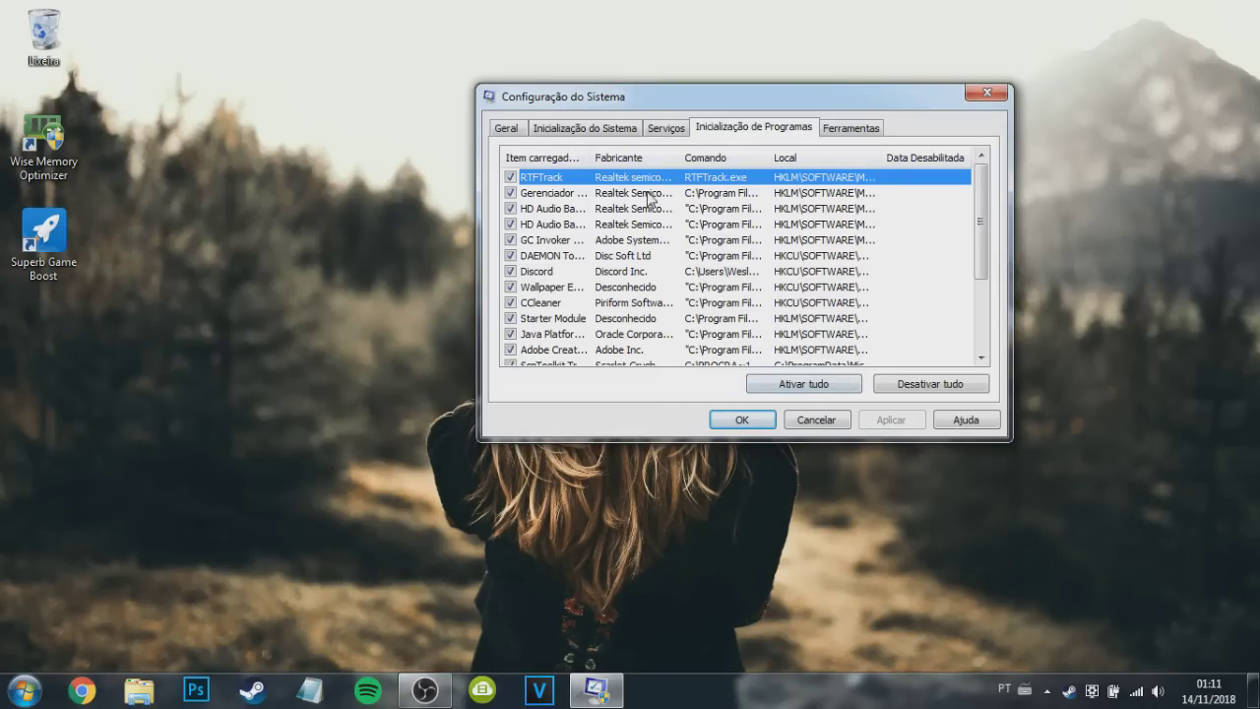
Step: Enable the number of processors option in the advanced boot options, set it to 4 and accept
{"action": "left_click", "coordinate": [669, 128]}
{"action": "left_click", "coordinate": [606, 137]}
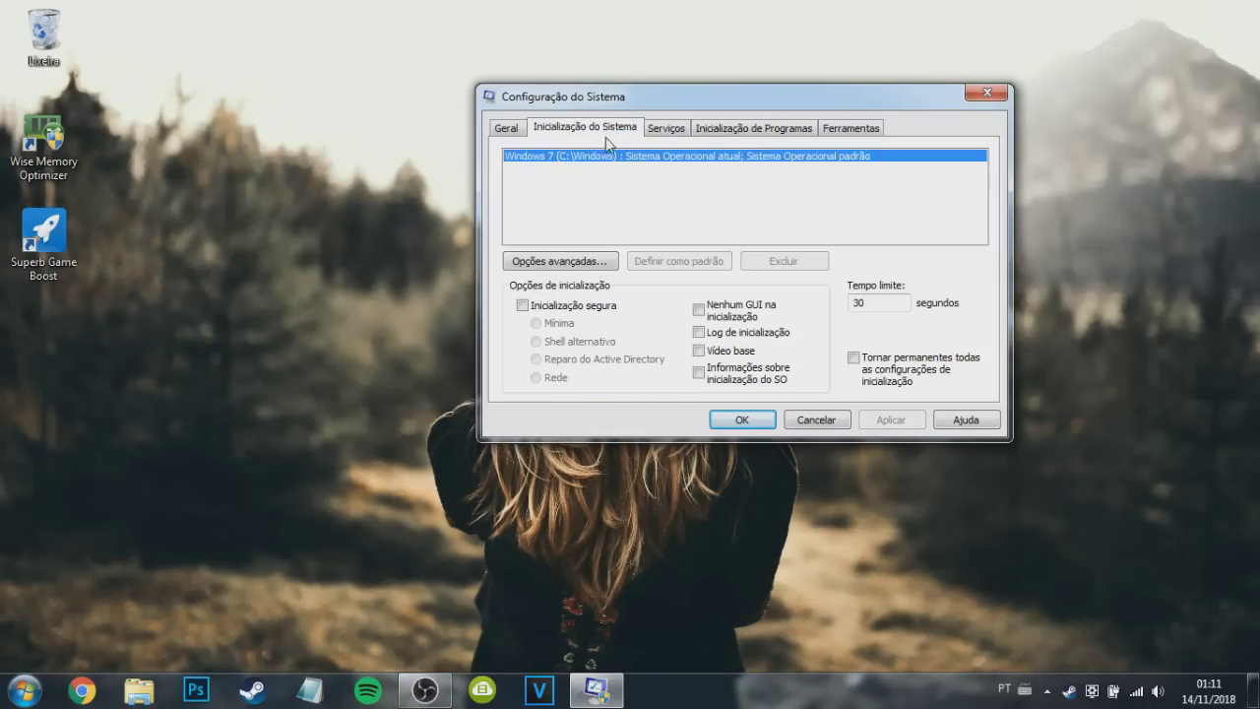
{"action": "left_click", "coordinate": [581, 261]}
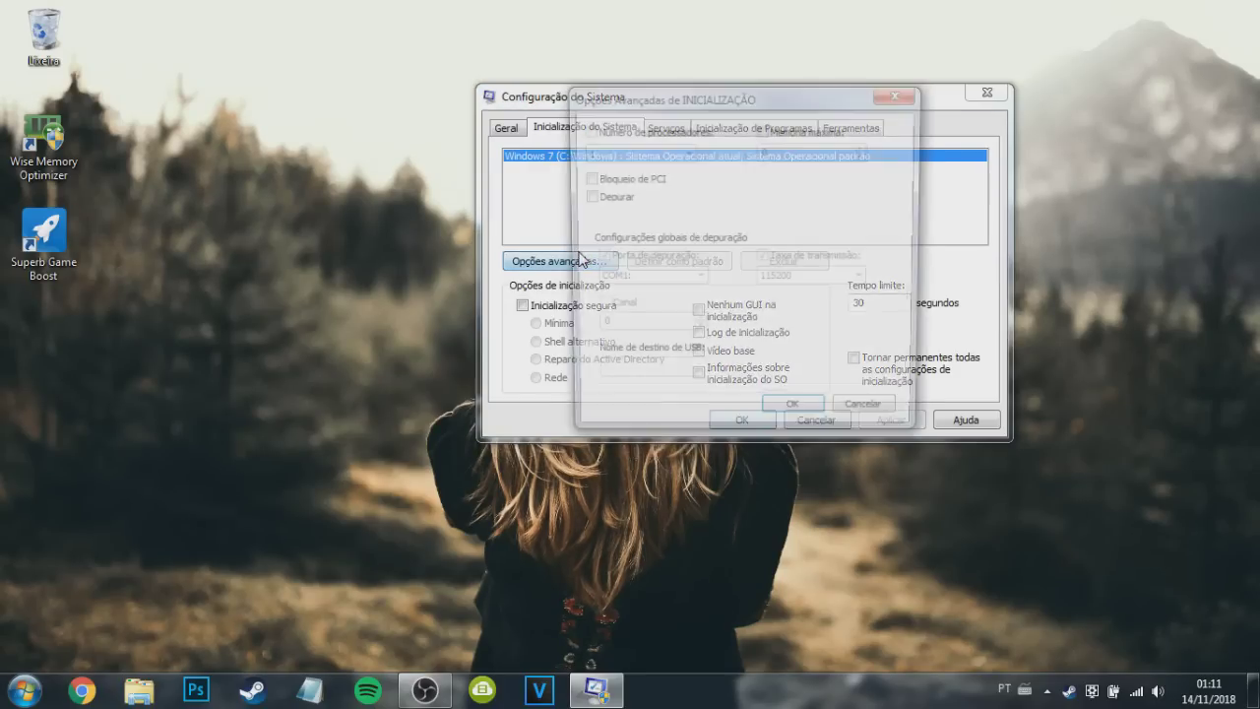
{"action": "left_click_drag", "start_coordinate": [689, 109], "coordinate": [720, 98]}
{"action": "left_click", "coordinate": [670, 120]}
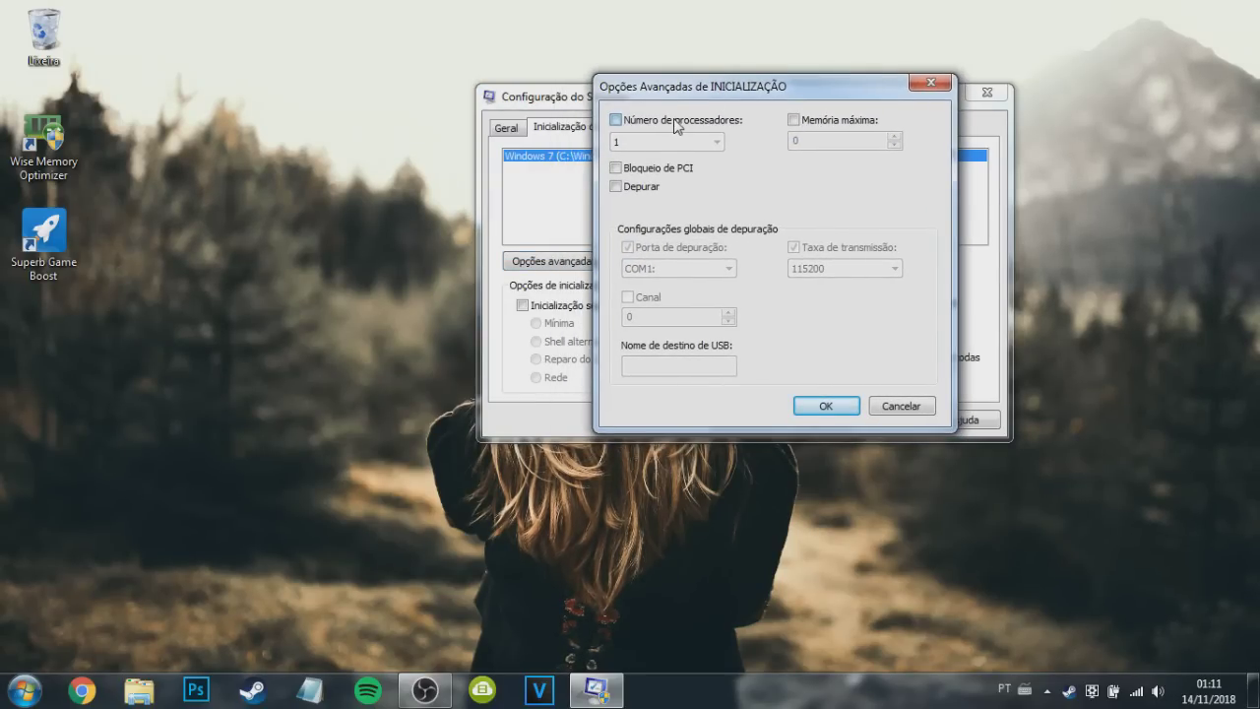
{"action": "left_click", "coordinate": [716, 142]}
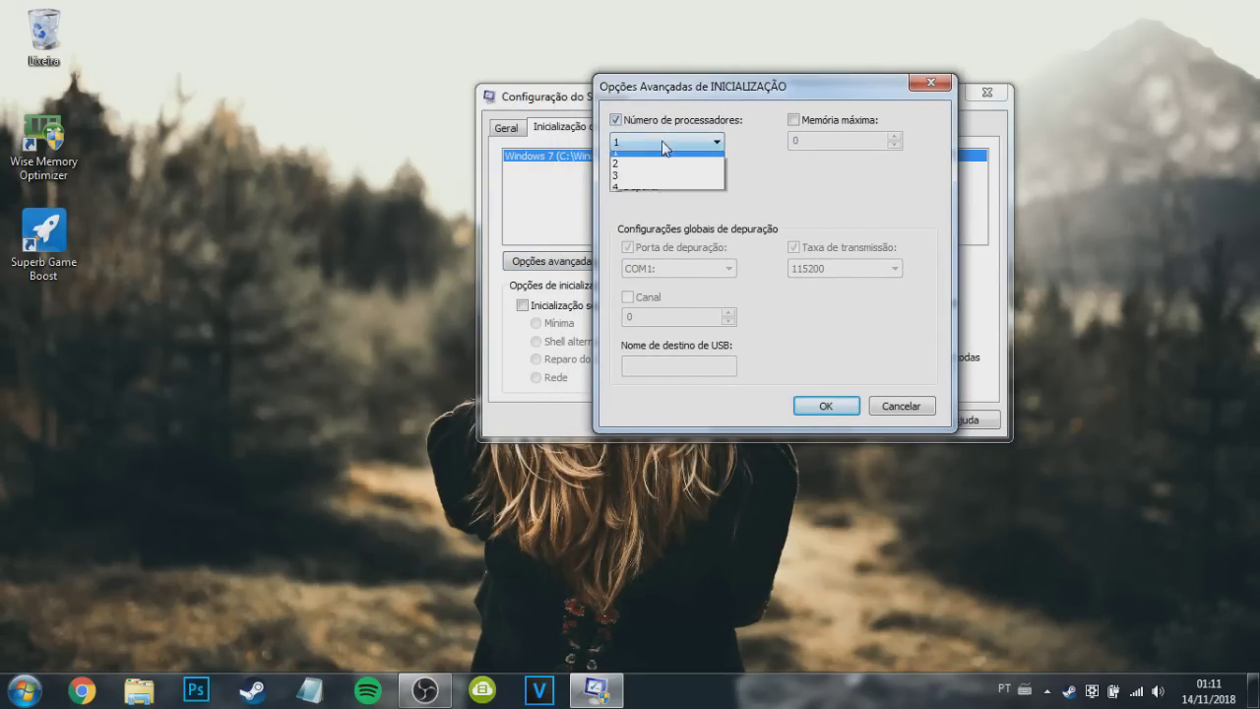
{"action": "left_click", "coordinate": [661, 195]}
{"action": "left_click", "coordinate": [824, 404]}
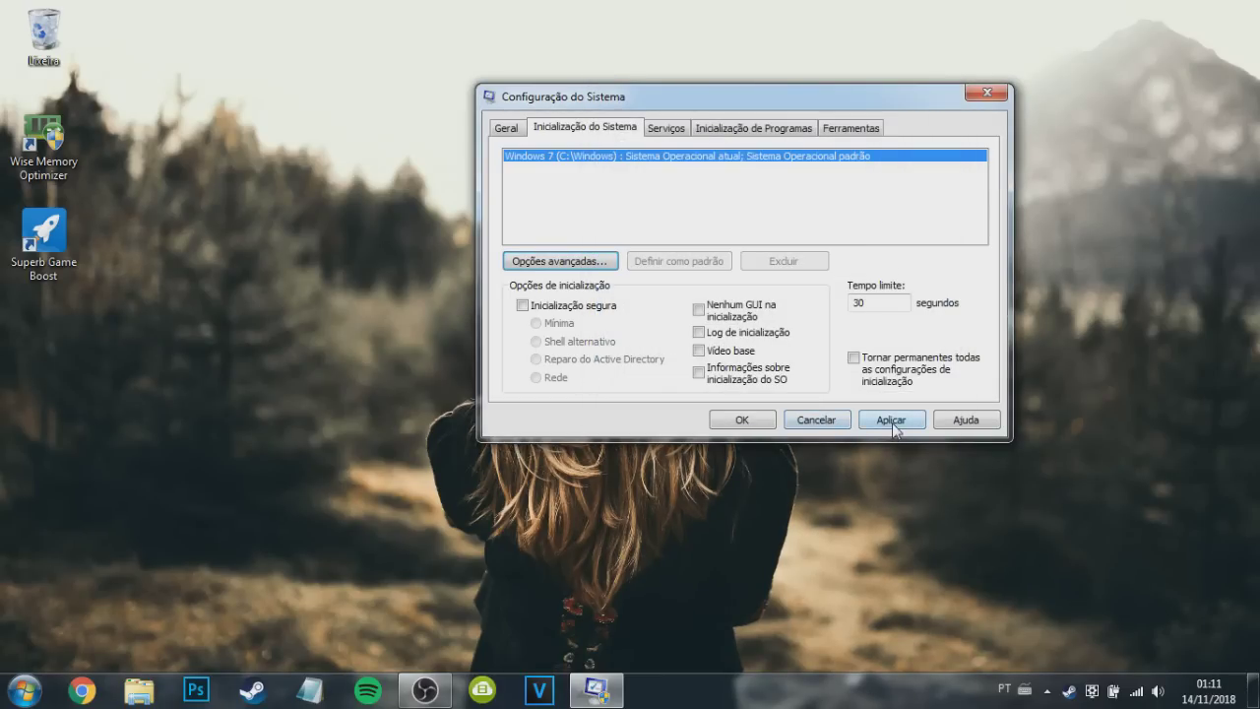
Step: Apply the System Configuration changes and exit without restarting the computer
{"action": "left_click", "coordinate": [891, 419]}
{"action": "left_click", "coordinate": [759, 420]}
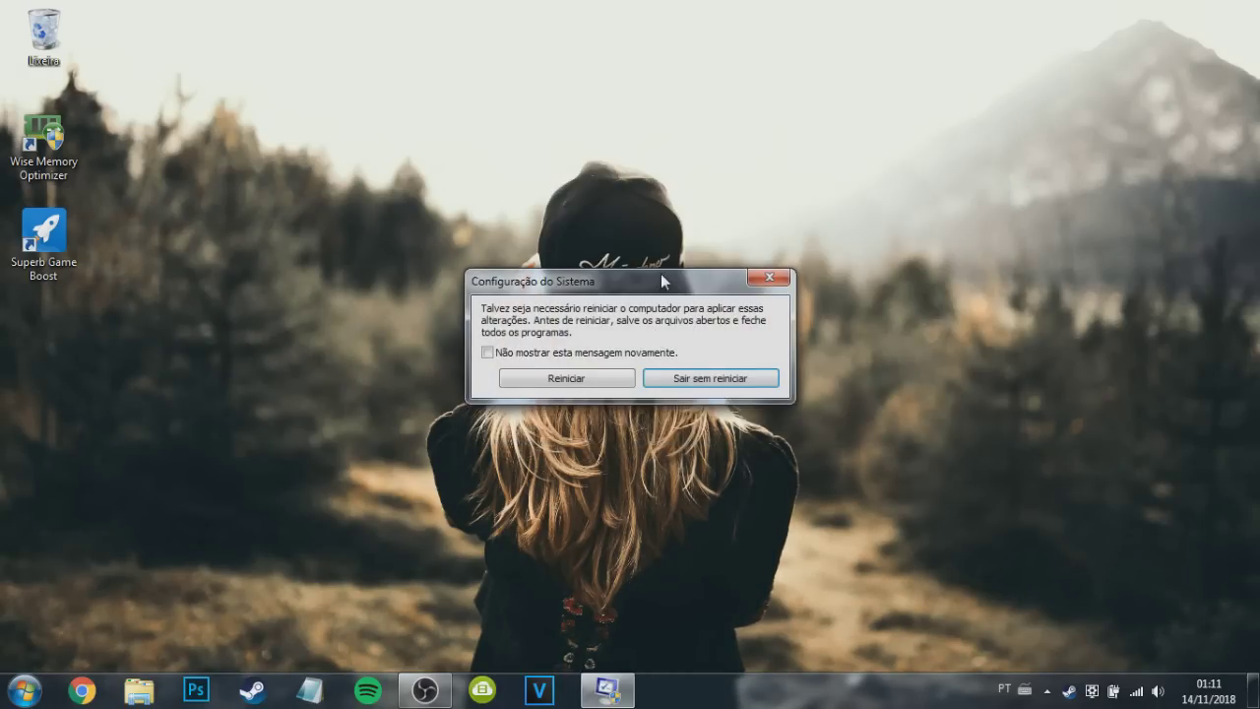
{"action": "left_click_drag", "start_coordinate": [615, 275], "coordinate": [653, 245]}
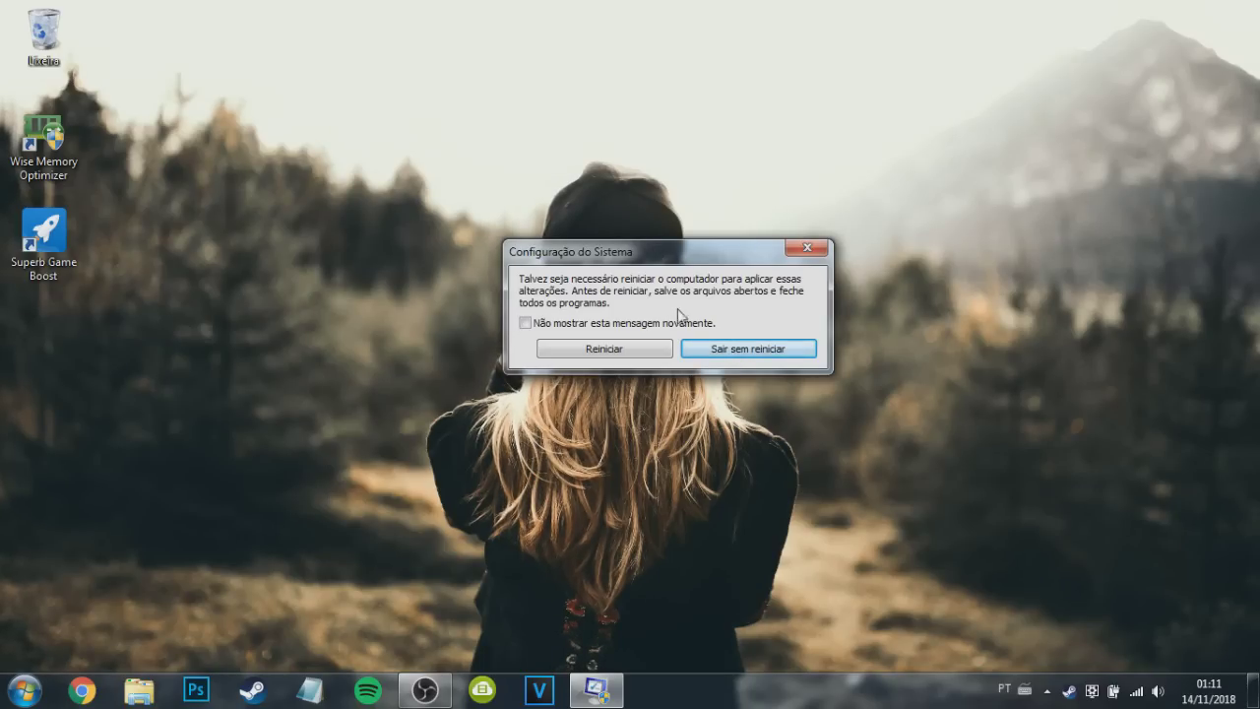
{"action": "left_click", "coordinate": [738, 350]}
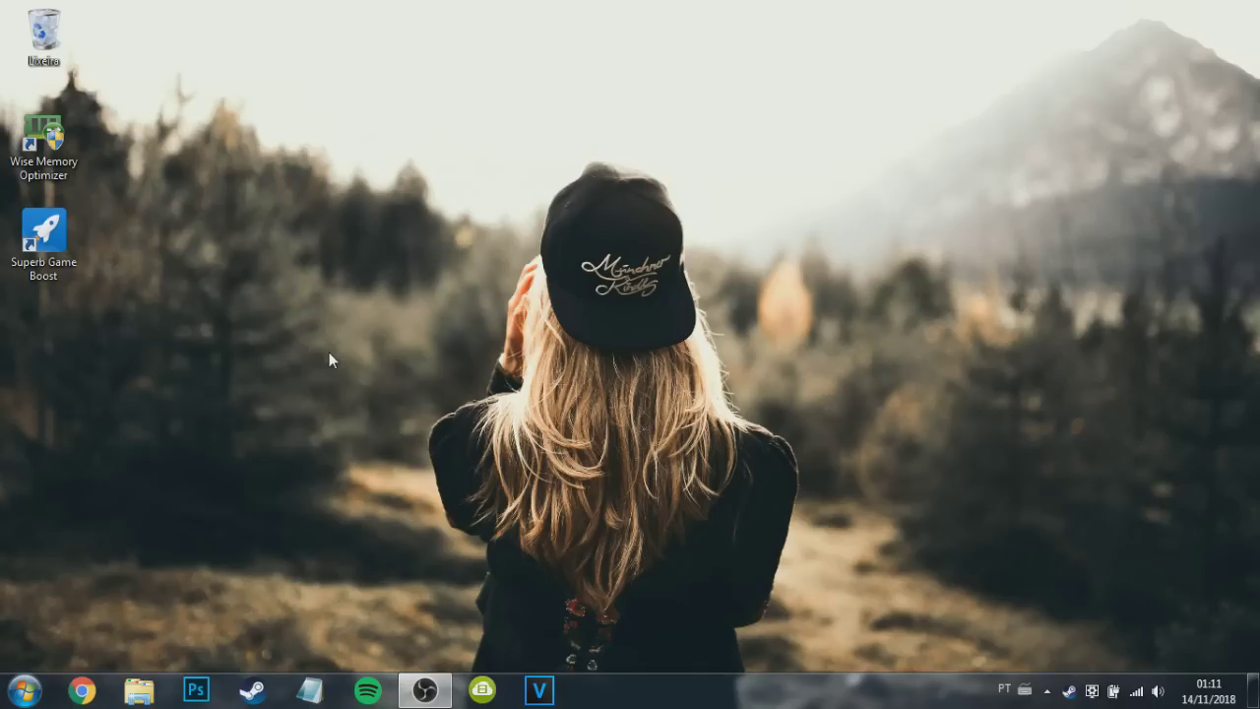
Step: Open the properties of Computador to show the basic system information window
{"action": "left_click", "coordinate": [23, 691]}
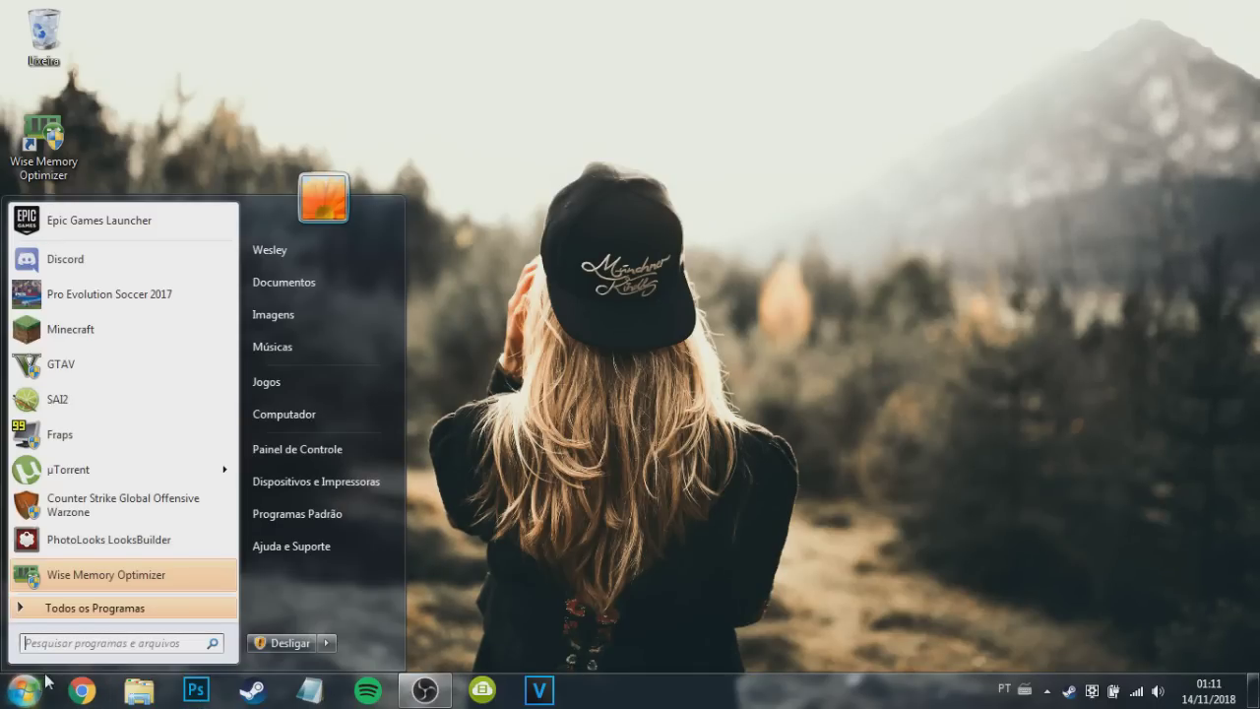
{"action": "right_click", "coordinate": [339, 450]}
{"action": "right_click", "coordinate": [281, 415]}
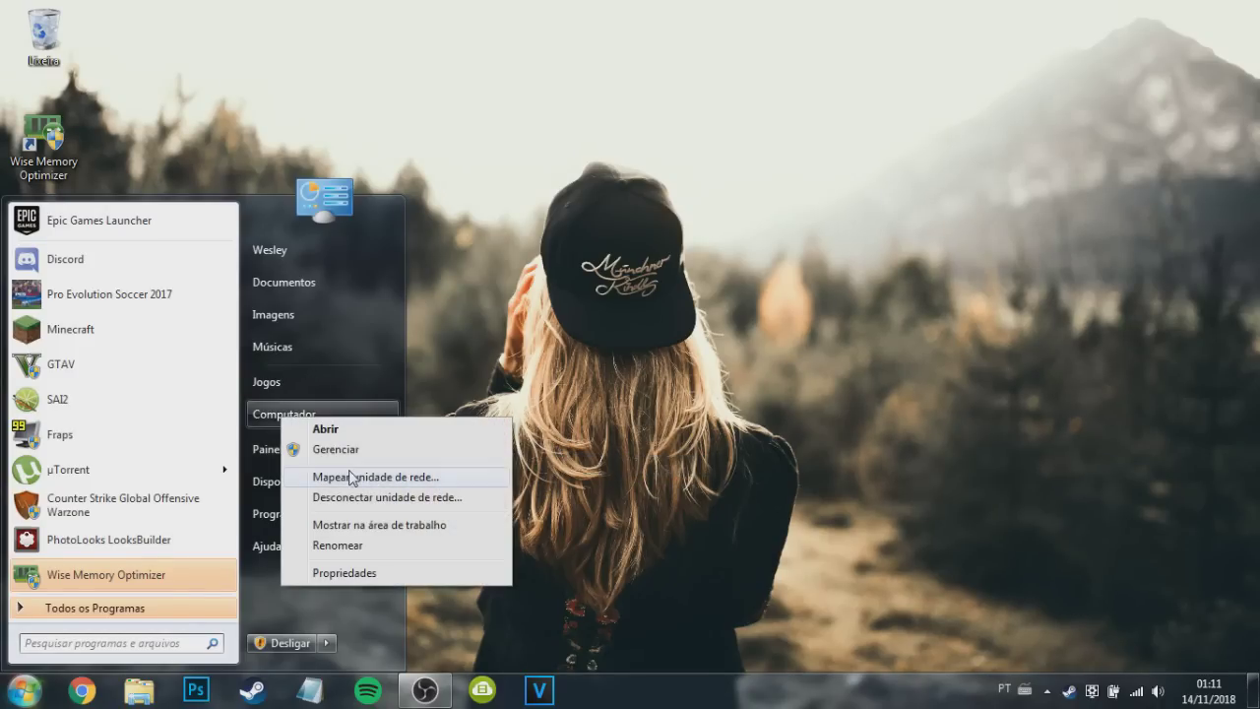
{"action": "left_click", "coordinate": [384, 570]}
{"action": "left_click_drag", "start_coordinate": [374, 126], "coordinate": [512, 52]}
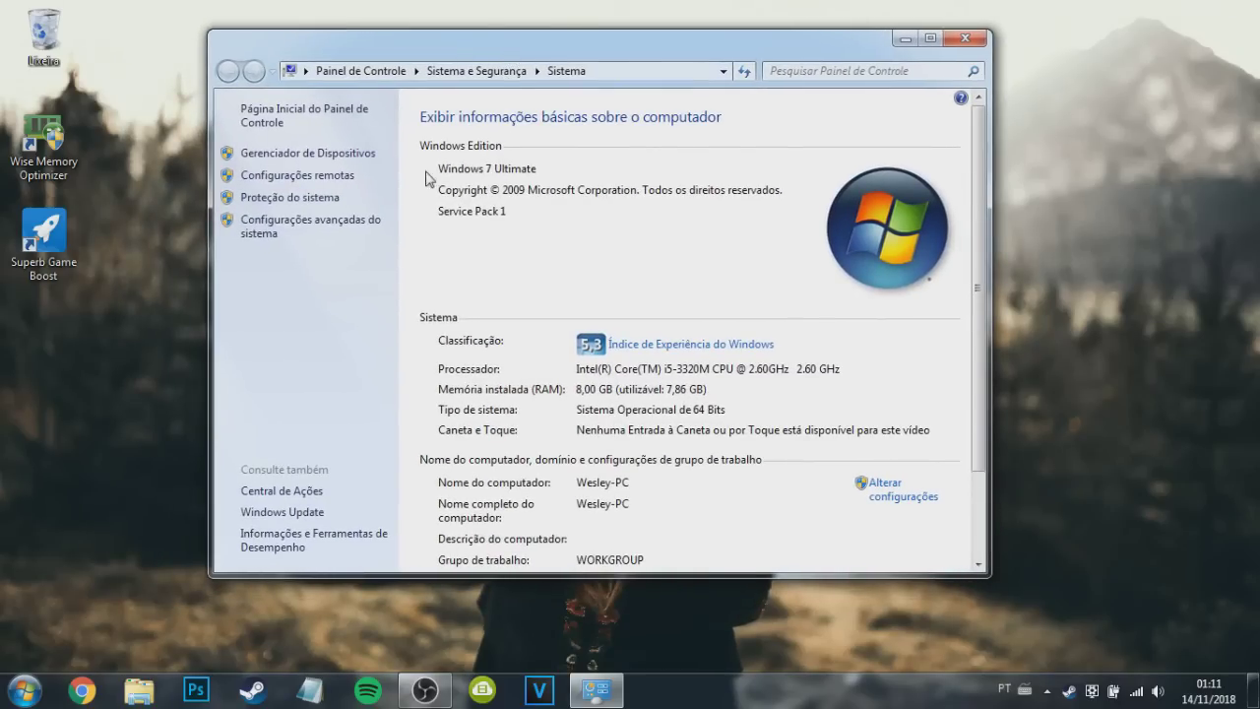
Step: View the visual effects options of the performance settings in the advanced system settings, and close both dialogs
{"action": "left_click", "coordinate": [335, 244]}
{"action": "left_click_drag", "start_coordinate": [226, 37], "coordinate": [470, 79]}
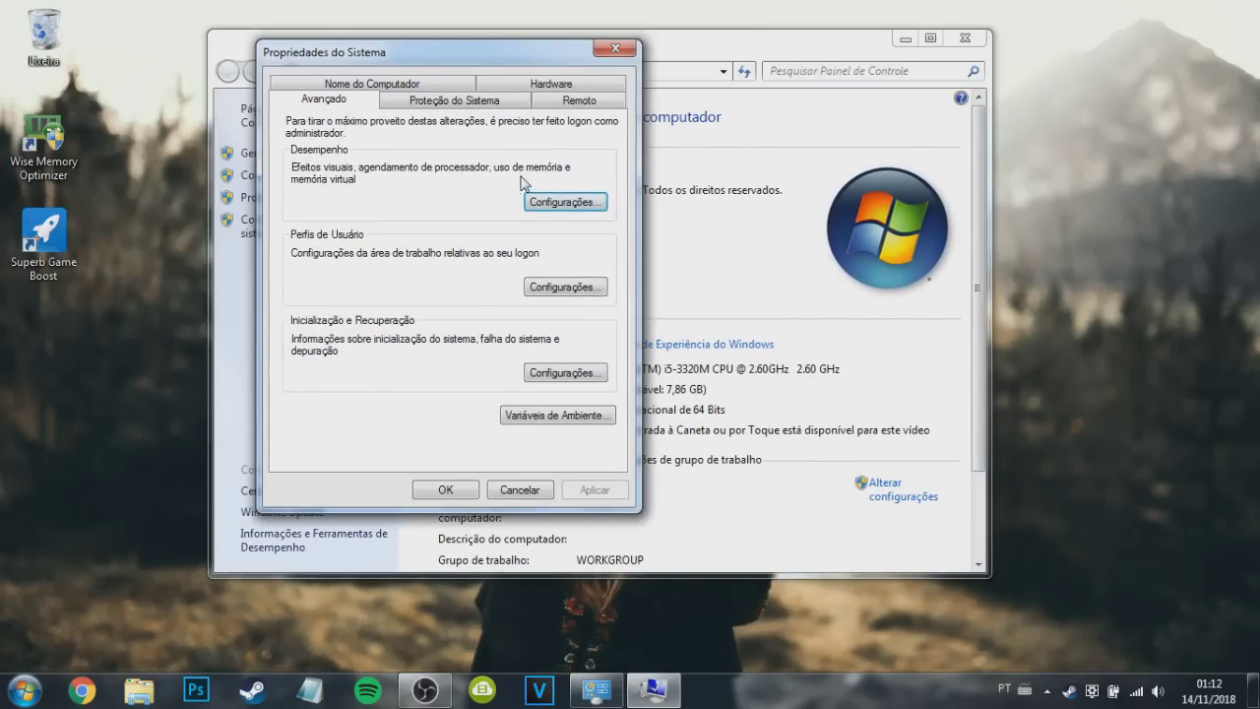
{"action": "left_click", "coordinate": [563, 202]}
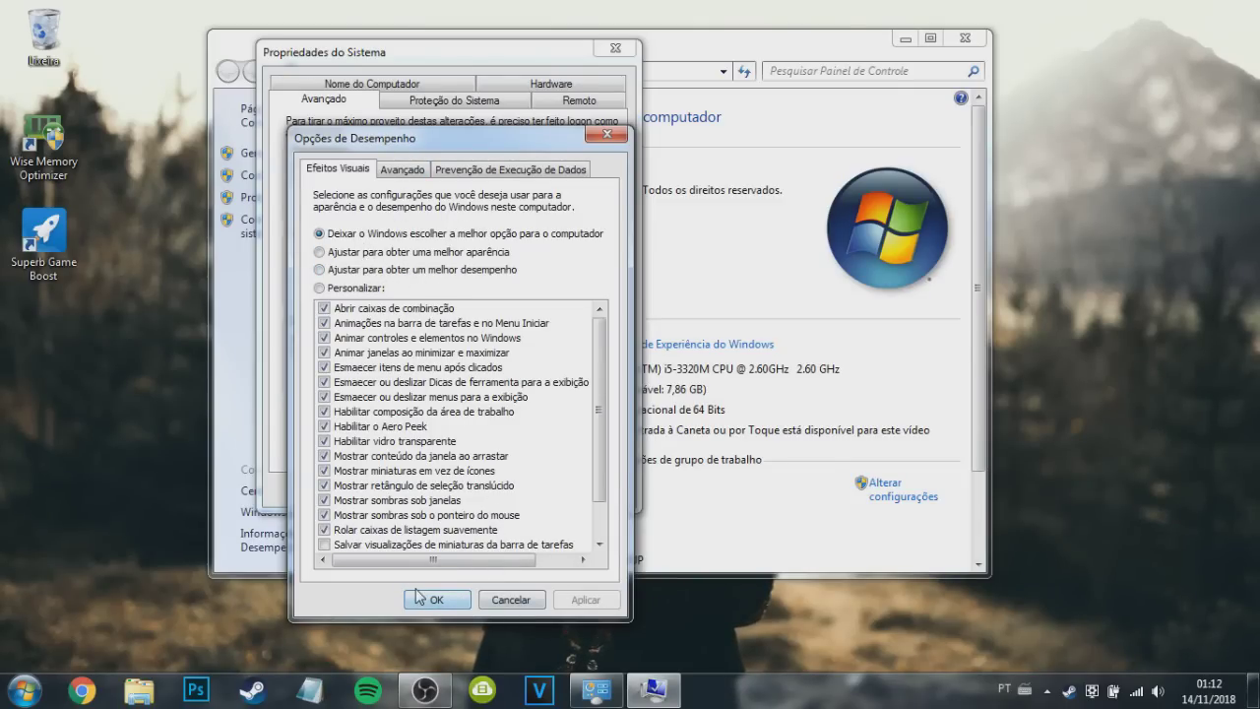
{"action": "left_click", "coordinate": [606, 133]}
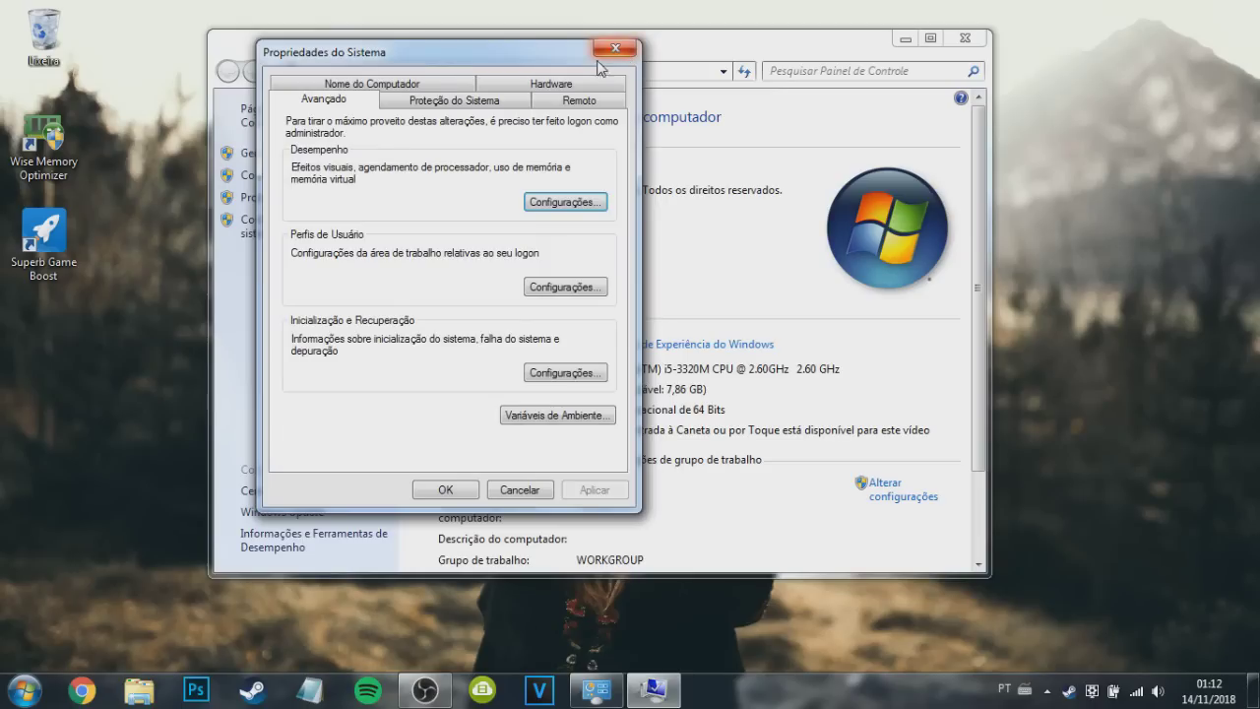
{"action": "left_click", "coordinate": [613, 51]}
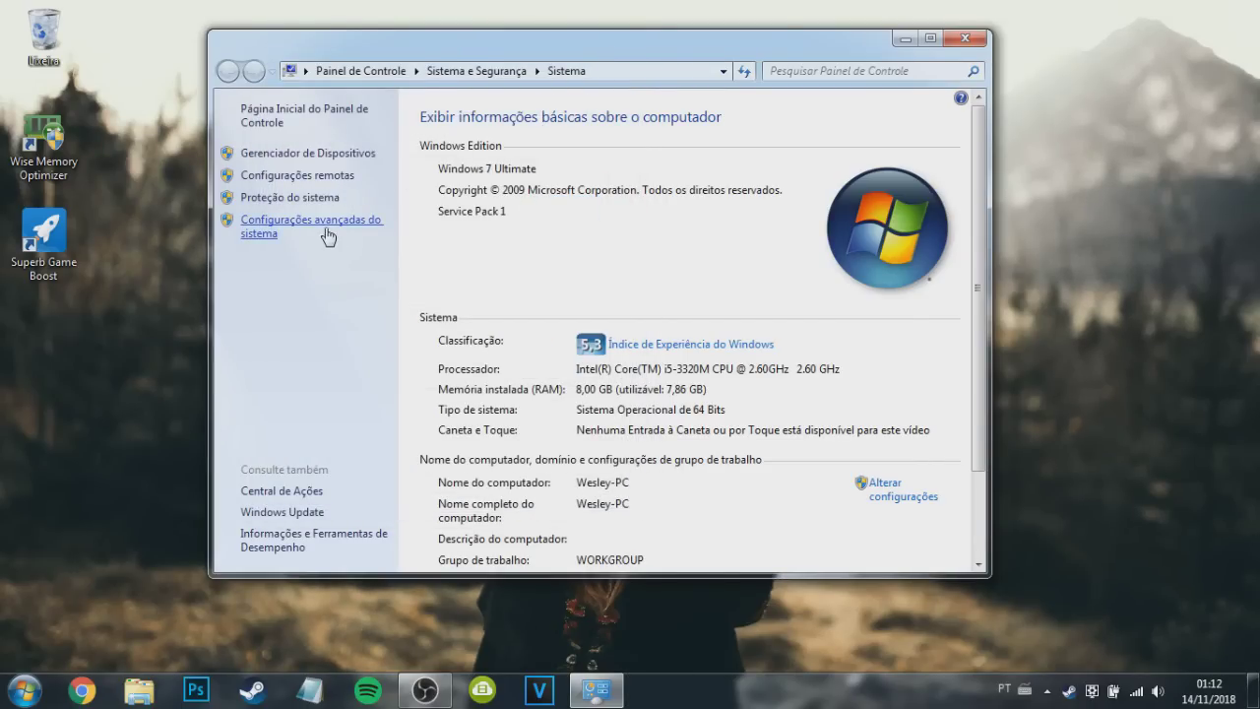
Step: Disallow Remote Assistance connections to this computer in the remote settings, apply the change and close the system windows
{"action": "left_click", "coordinate": [321, 182]}
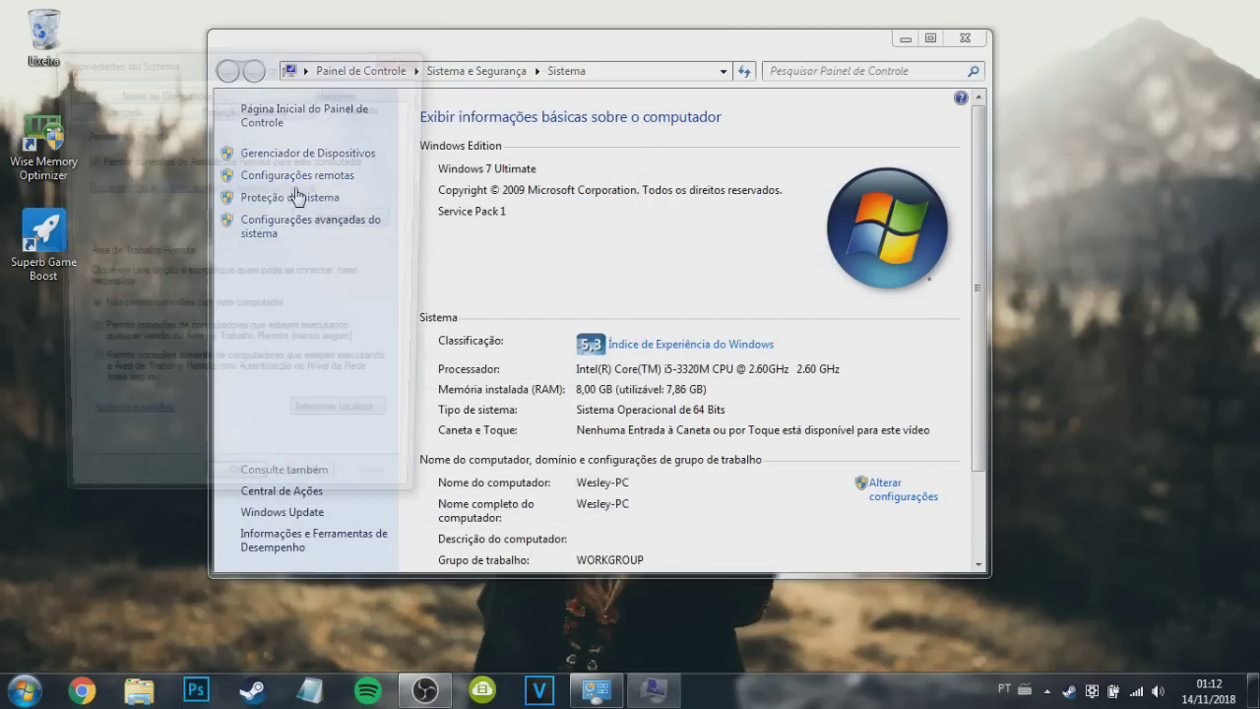
{"action": "left_click", "coordinate": [147, 161]}
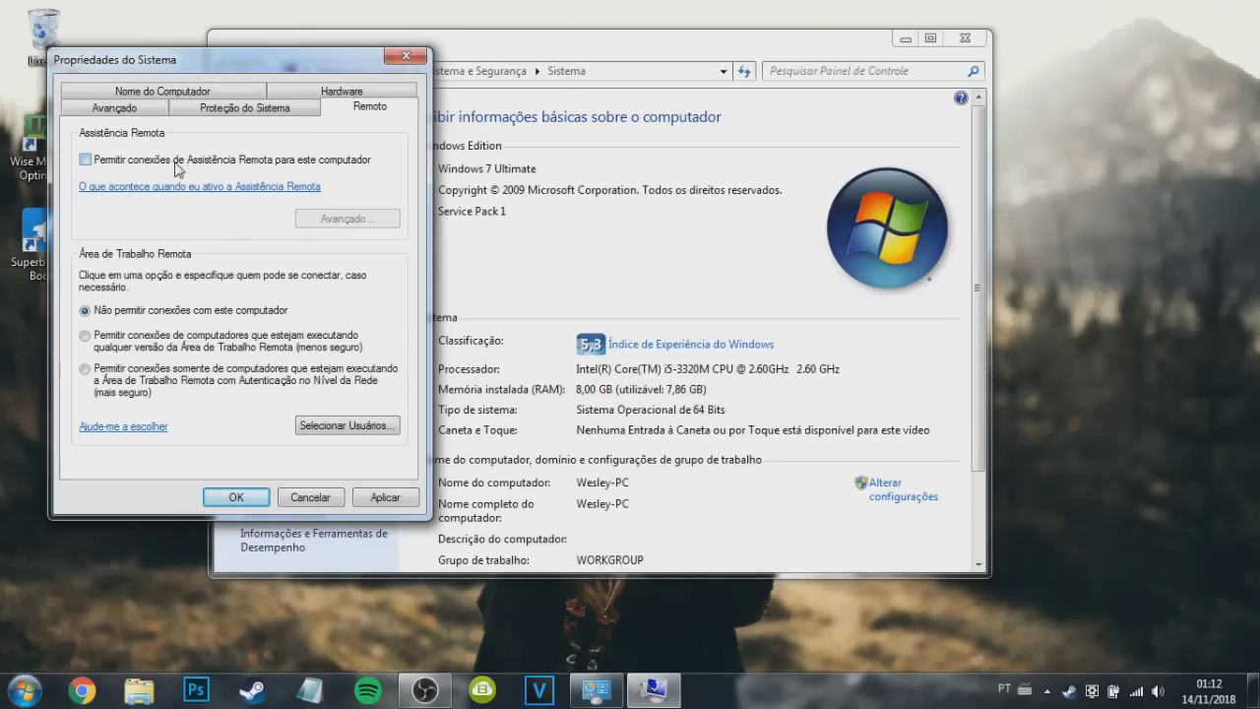
{"action": "left_click", "coordinate": [386, 497]}
{"action": "left_click", "coordinate": [236, 497]}
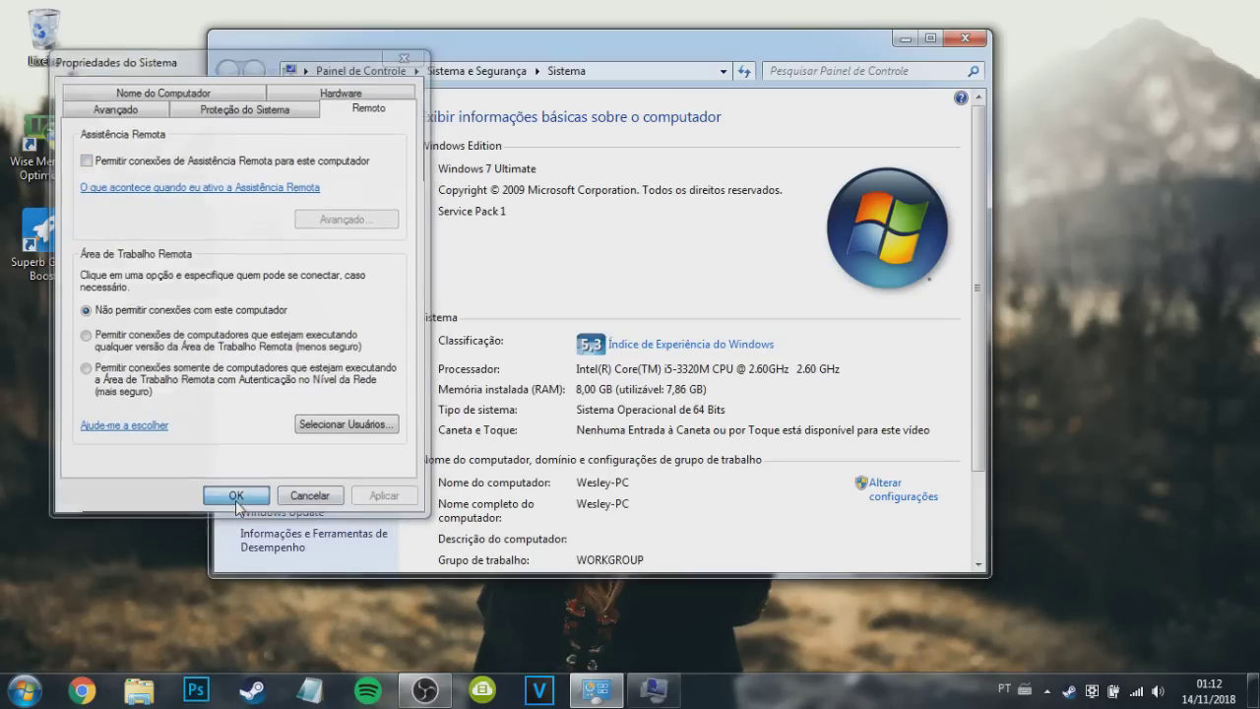
{"action": "left_click", "coordinate": [963, 38]}
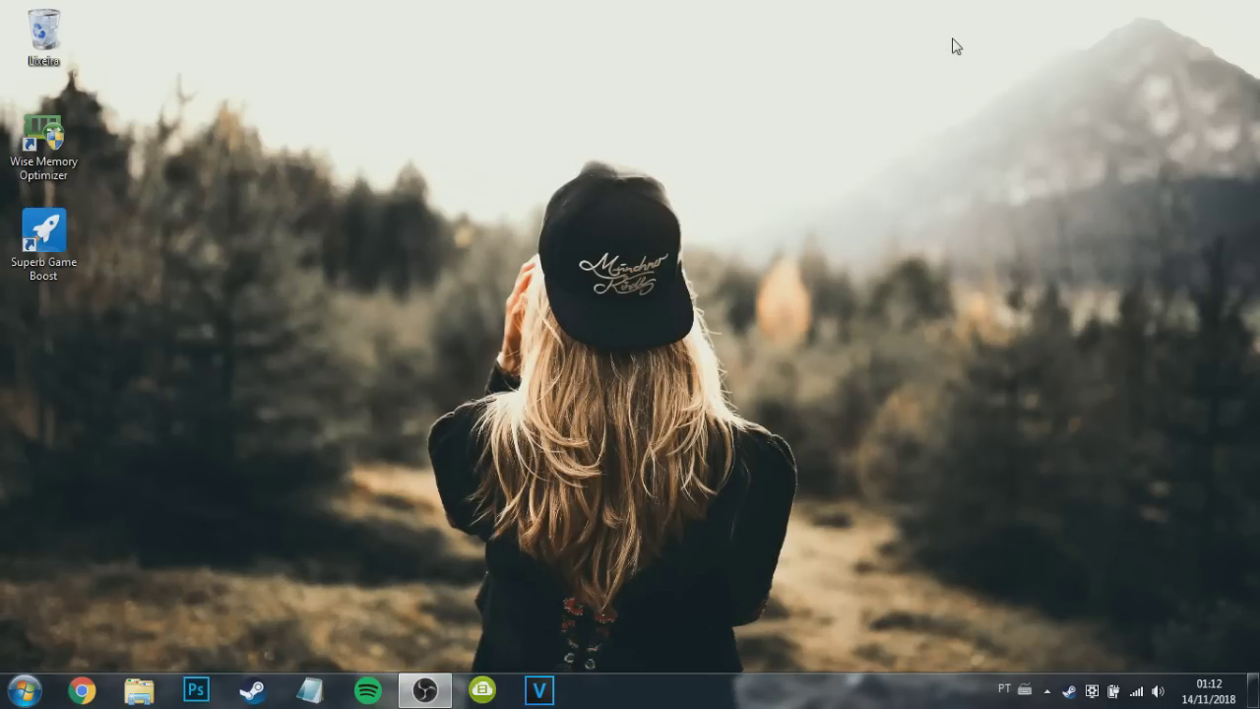
Step: Search the installed programs for "driv" and launch Driver Booster 6
{"action": "key", "text": "super"}
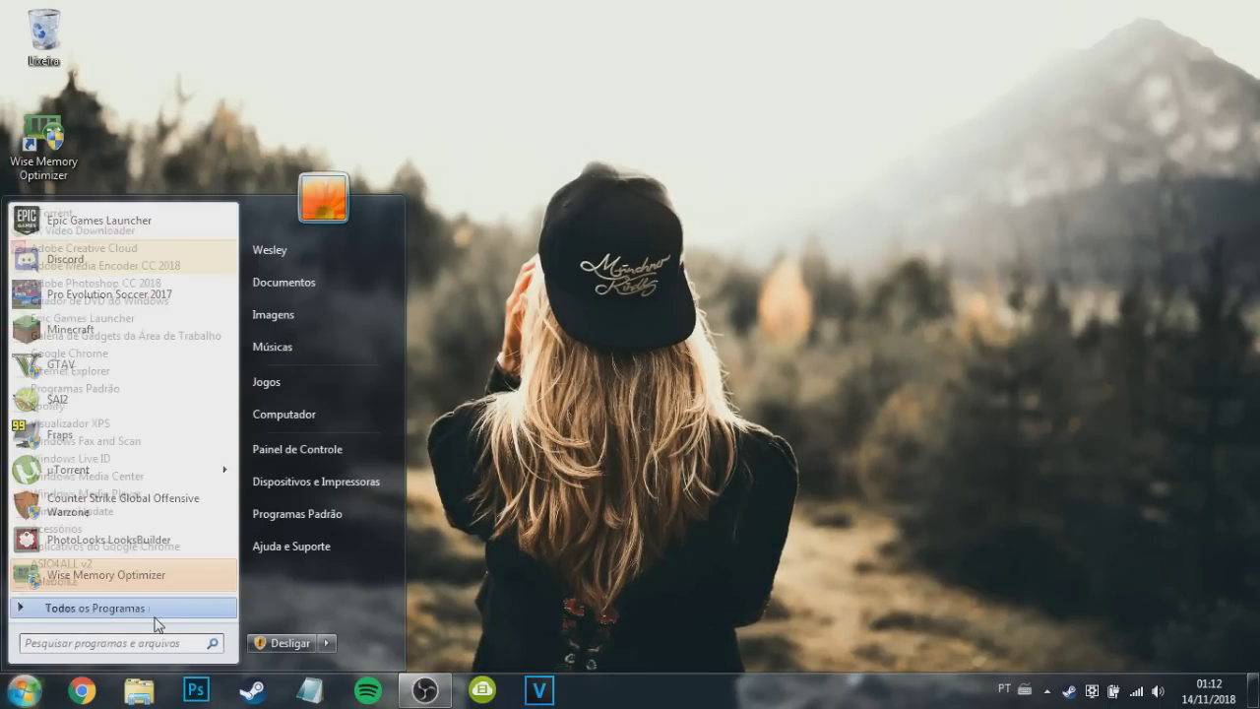
{"action": "type", "text": "driv"}
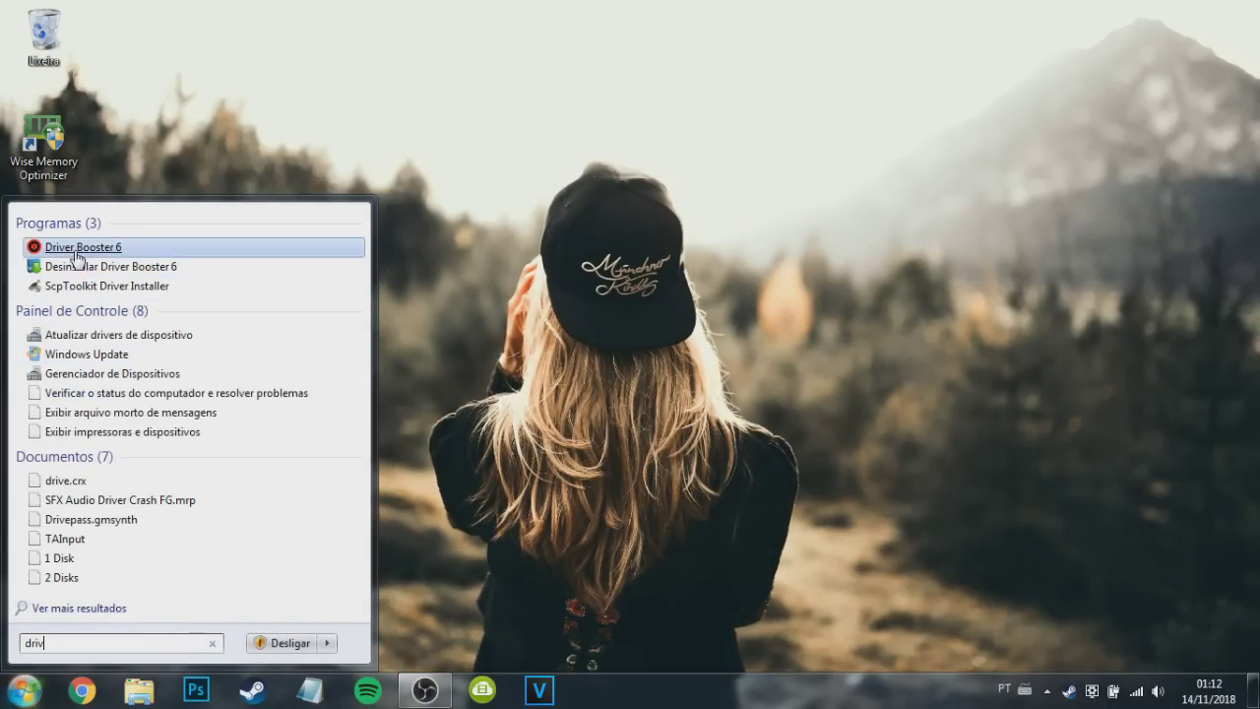
{"action": "key", "text": "Return"}
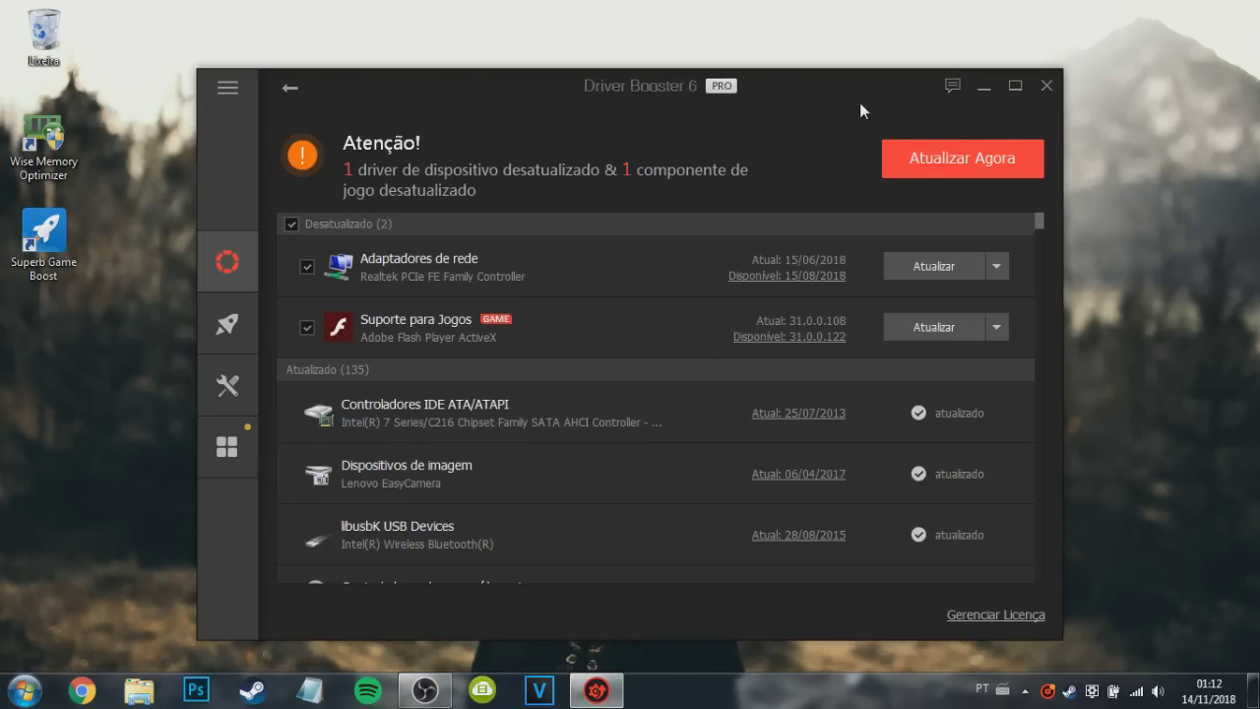
Step: Examine the list of outdated and up-to-date drivers in the scan results, and close Driver Booster
{"action": "left_click_drag", "start_coordinate": [860, 102], "coordinate": [862, 44]}
{"action": "scroll", "coordinate": [738, 290], "scroll_direction": "down", "scroll_amount": 2}
{"action": "scroll", "coordinate": [738, 291], "scroll_direction": "down", "scroll_amount": 6}
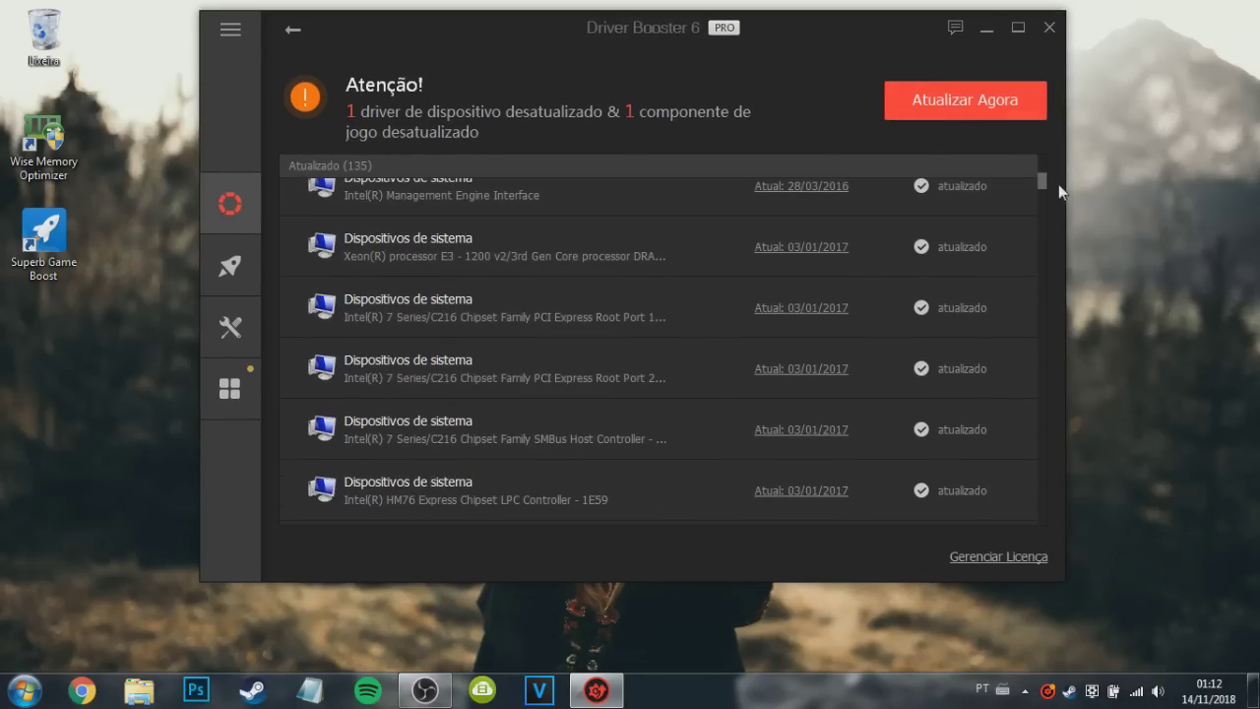
{"action": "scroll", "coordinate": [1058, 185], "scroll_direction": "down", "scroll_amount": 10}
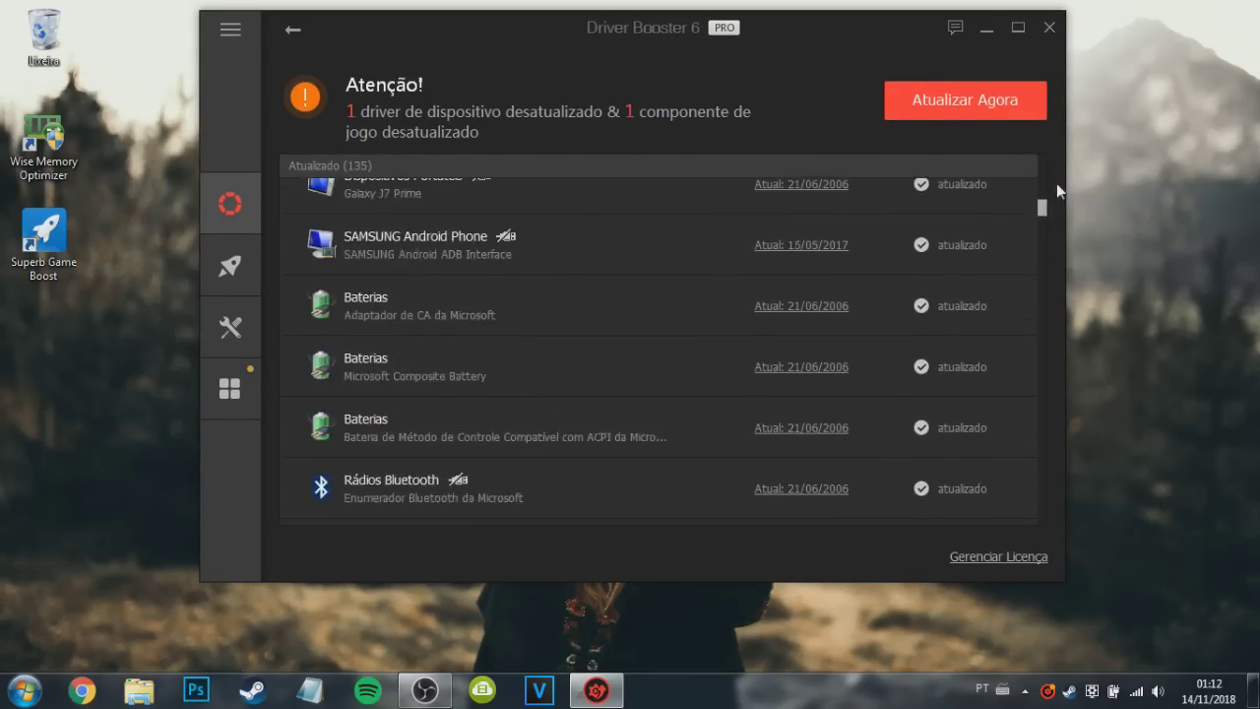
{"action": "scroll", "coordinate": [1056, 184], "scroll_direction": "up", "scroll_amount": 15}
{"action": "left_click", "coordinate": [1051, 30]}
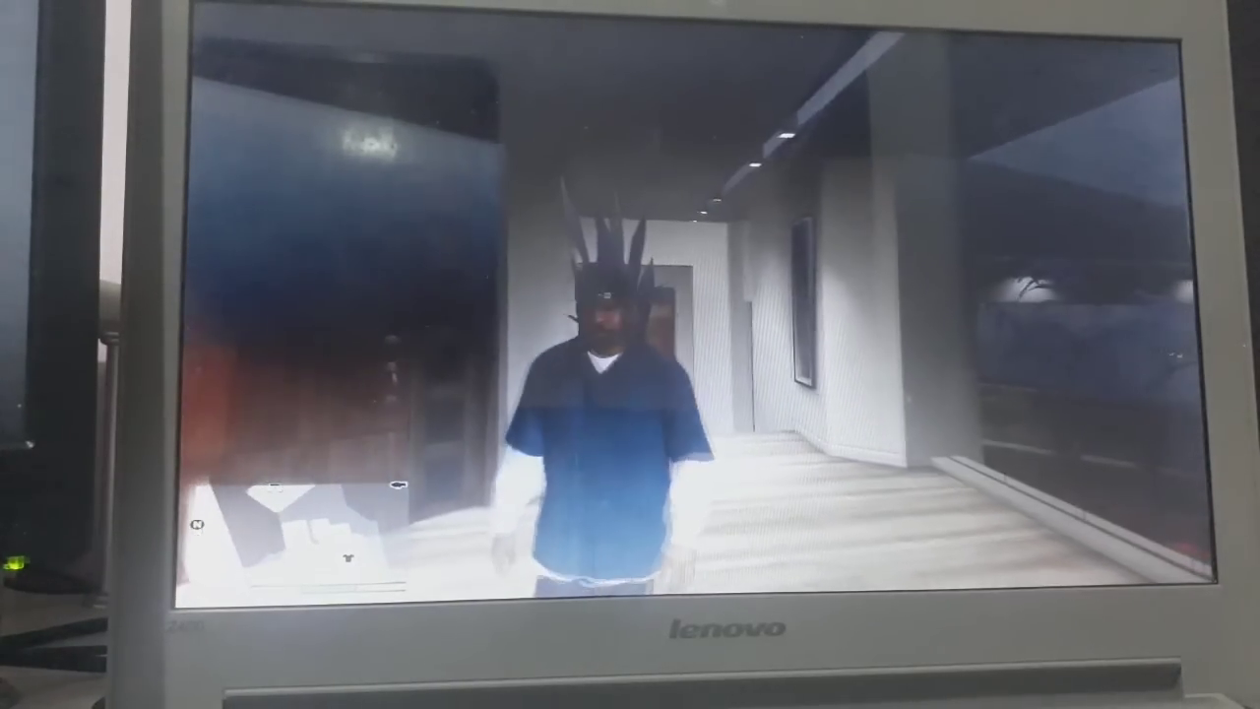
Step: Pause Grand Theft Auto V, open its graphics settings and look at the resolution option
{"action": "key", "text": "w"}
{"action": "key", "text": "Escape"}
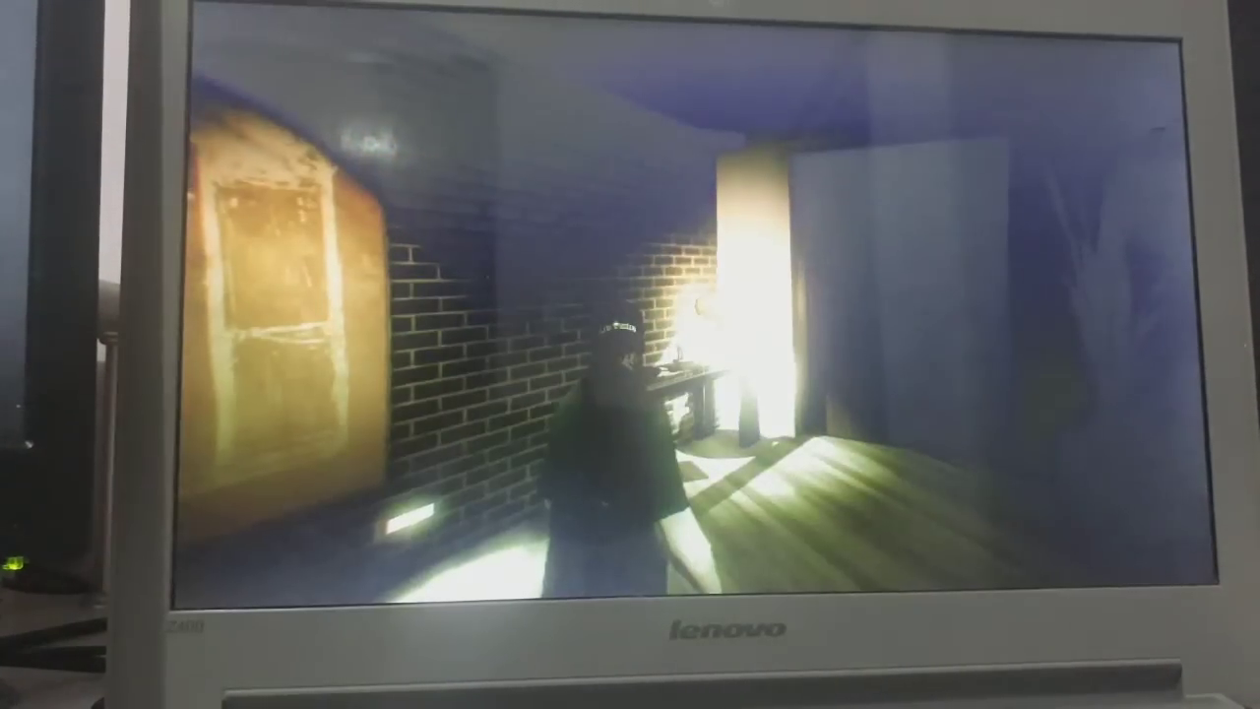
{"action": "key", "text": "Escape"}
{"action": "key", "text": "Return"}
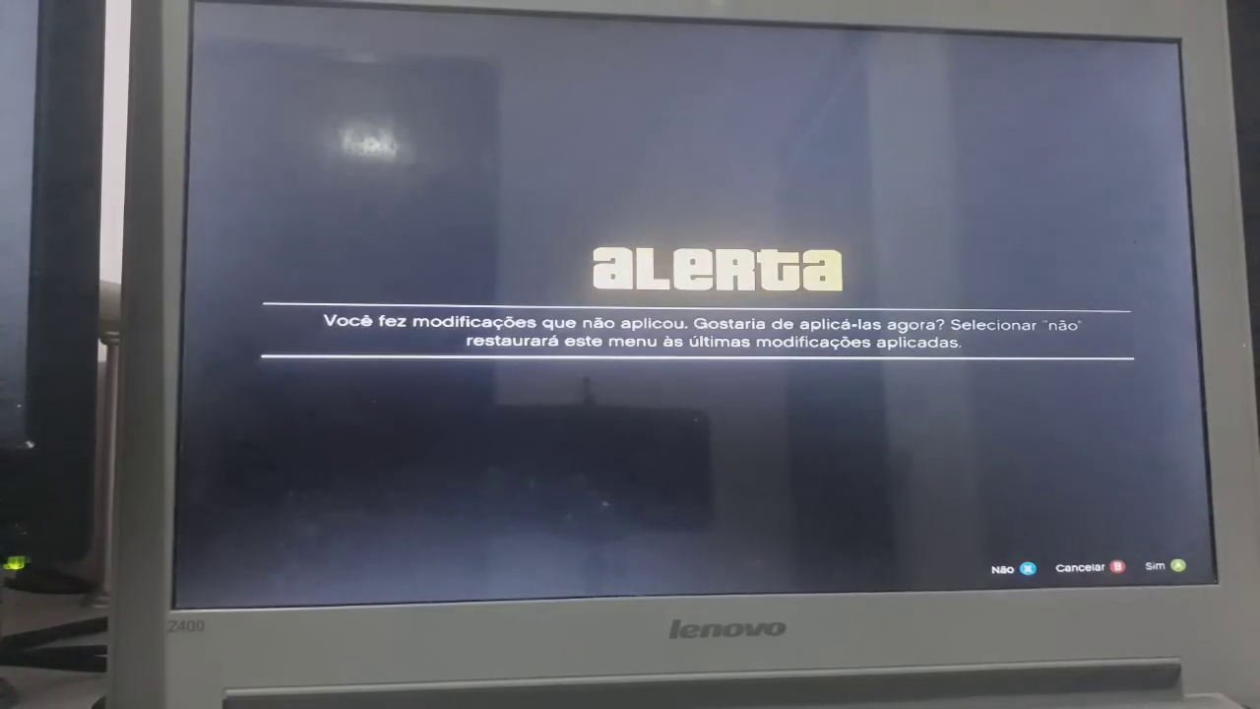
{"action": "key", "text": "Escape"}
{"action": "key", "text": "Down"}
{"action": "key", "text": "Down"}
{"action": "key", "text": "Down"}
{"action": "key", "text": "Down"}
{"action": "key", "text": "Down"}
{"action": "key", "text": "Down"}
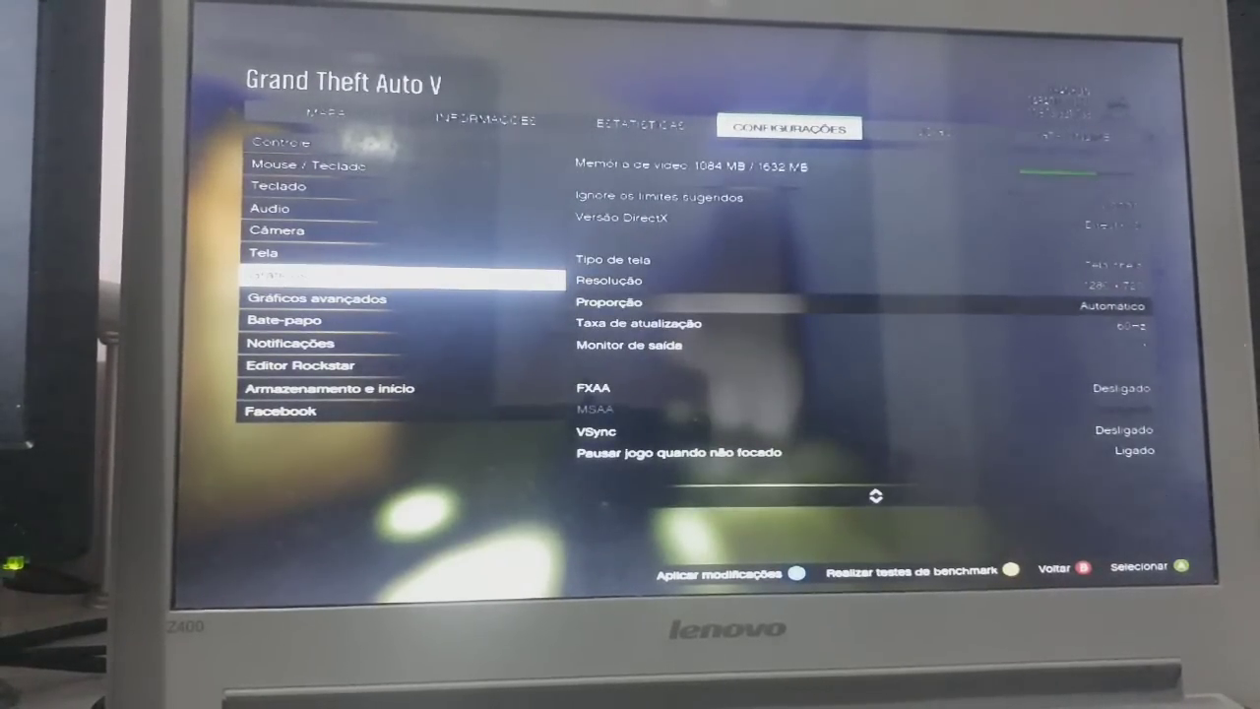
{"action": "key", "text": "Up"}
{"action": "key", "text": "Up"}
{"action": "key", "text": "Up"}
{"action": "key", "text": "Down"}
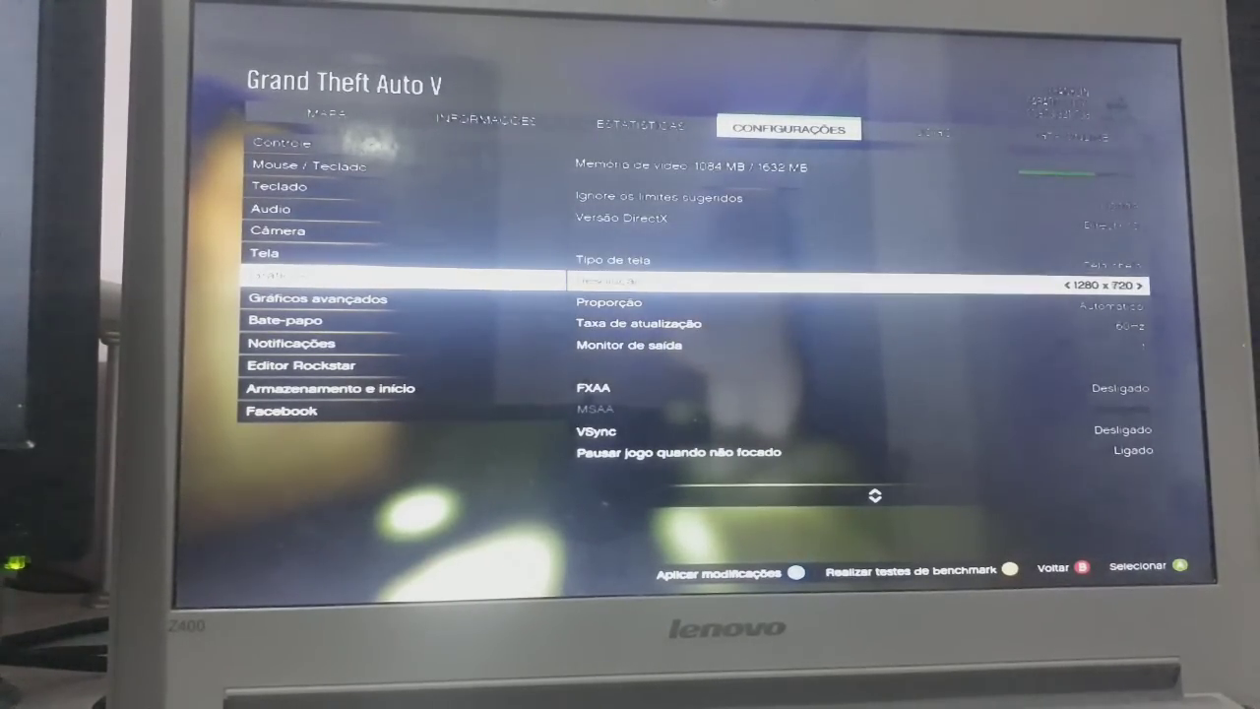
Step: Go through the graphics quality options down to shadow softness, apply the pending modifications and resume the game
{"action": "key", "text": "Down"}
{"action": "key", "text": "Down"}
{"action": "key", "text": "Down"}
{"action": "key", "text": "Down"}
{"action": "key", "text": "Down"}
{"action": "key", "text": "Down"}
{"action": "key", "text": "Down"}
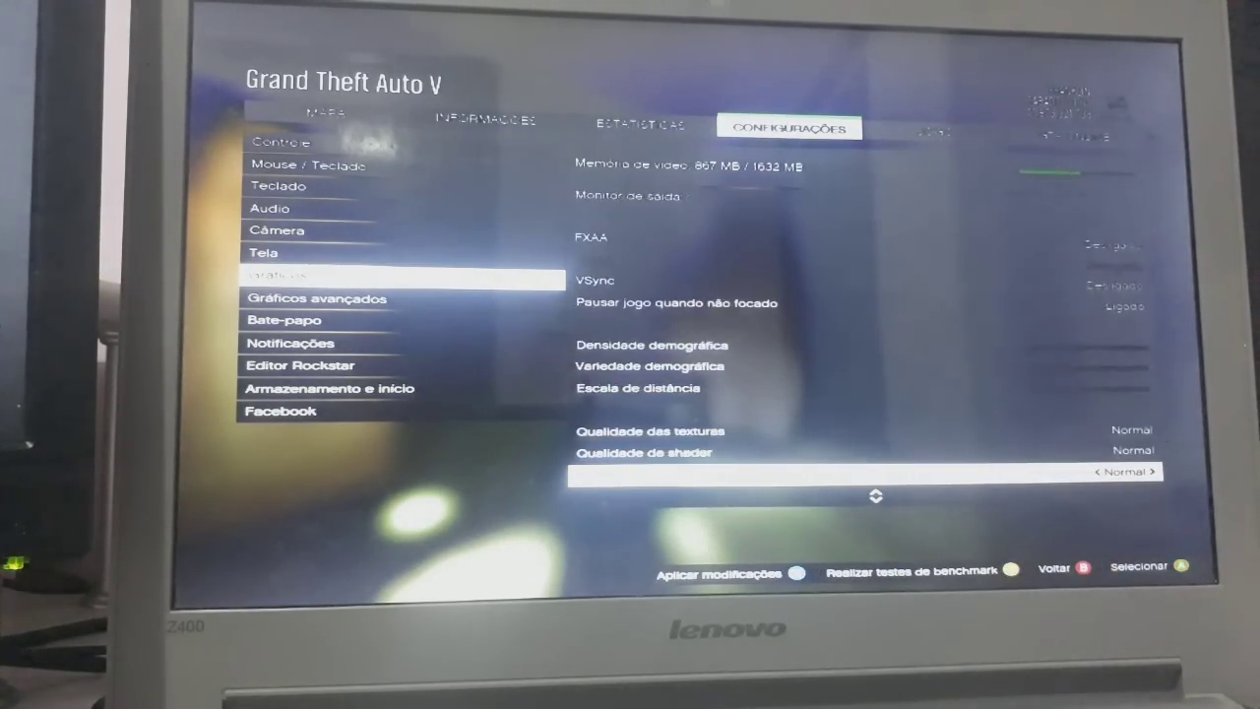
{"action": "key", "text": "Up"}
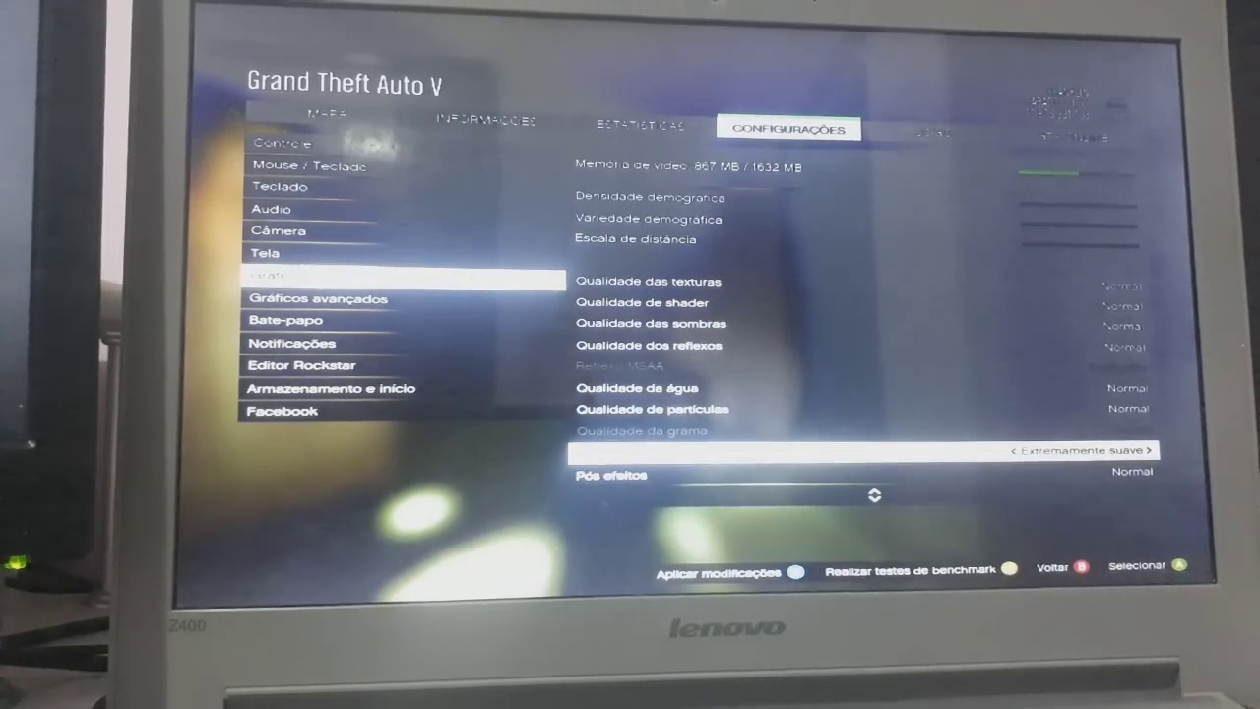
{"action": "key", "text": "space"}
{"action": "key", "text": "Return"}
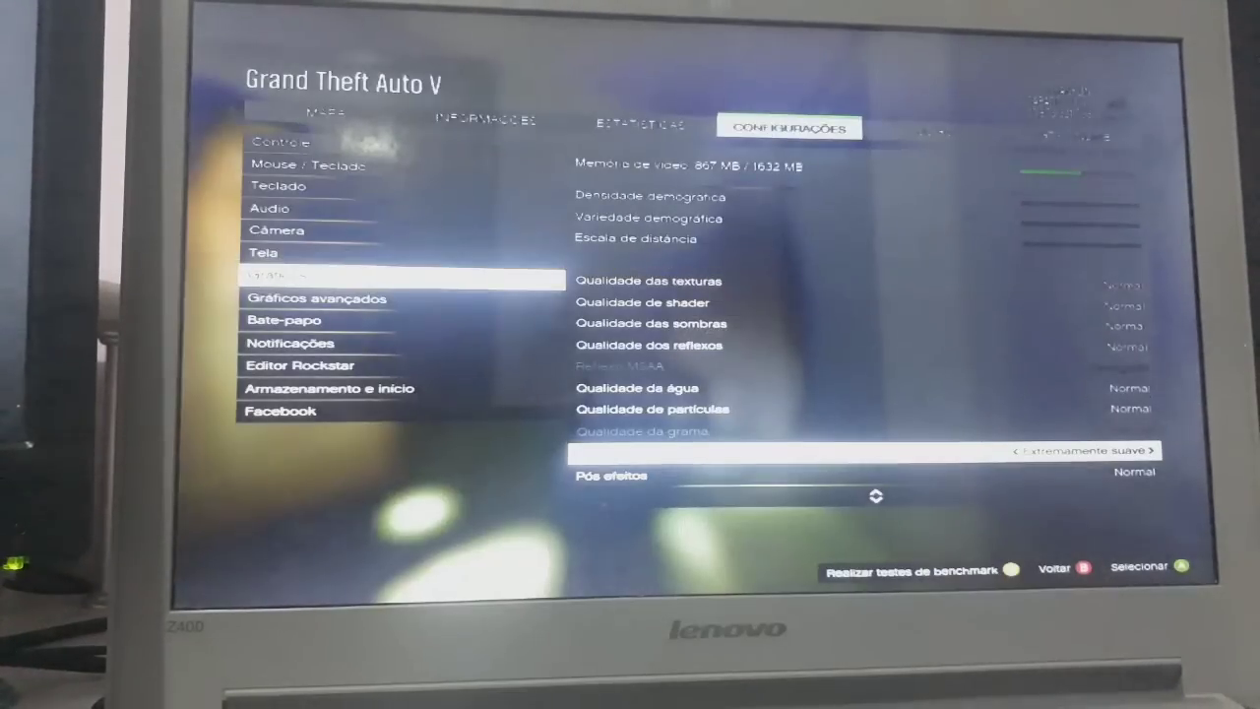
{"action": "key", "text": "Escape"}
{"action": "key", "text": "Escape"}
{"action": "key", "text": "Escape"}
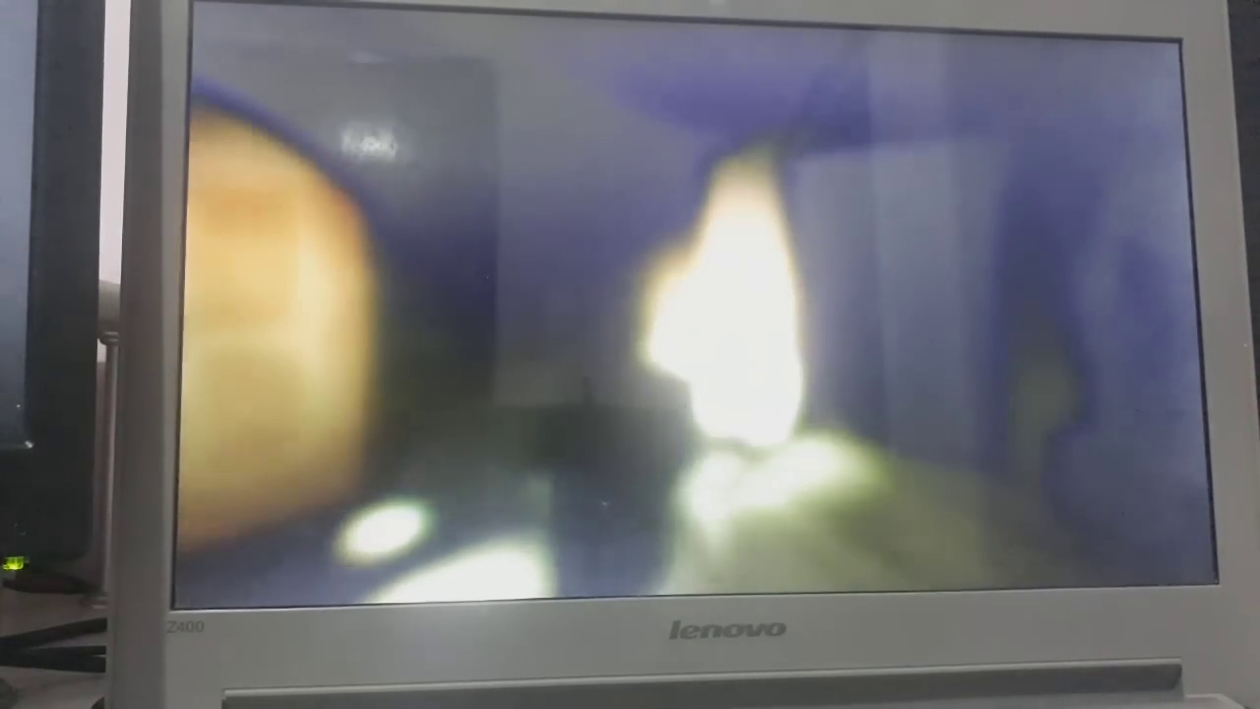
{"action": "key", "text": "w"}
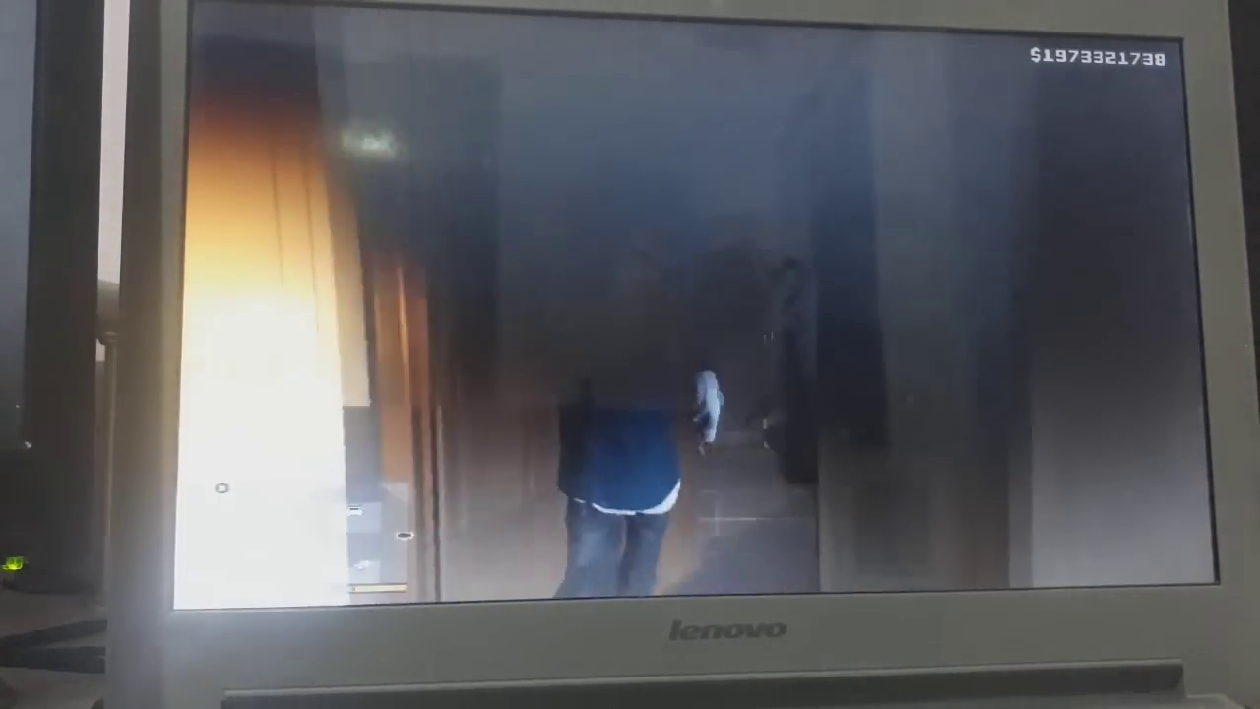
{"action": "key", "text": "w"}
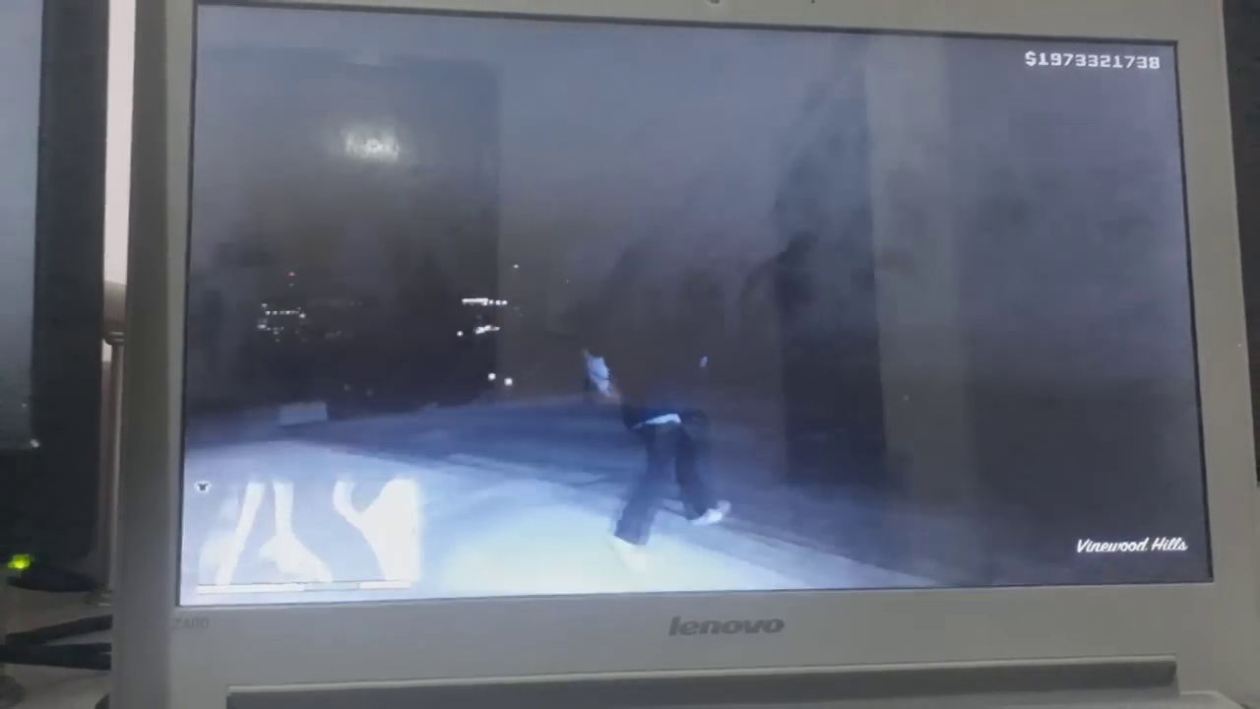
{"action": "key", "text": "w"}
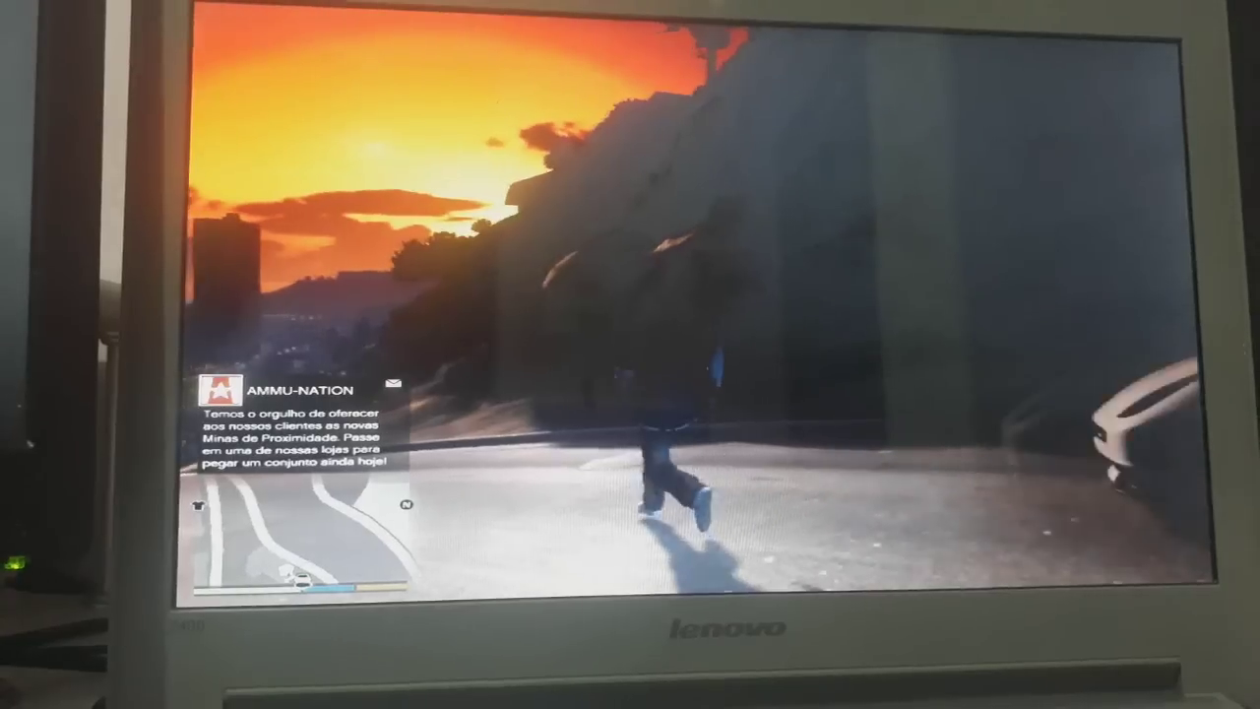
{"action": "key", "text": "w"}
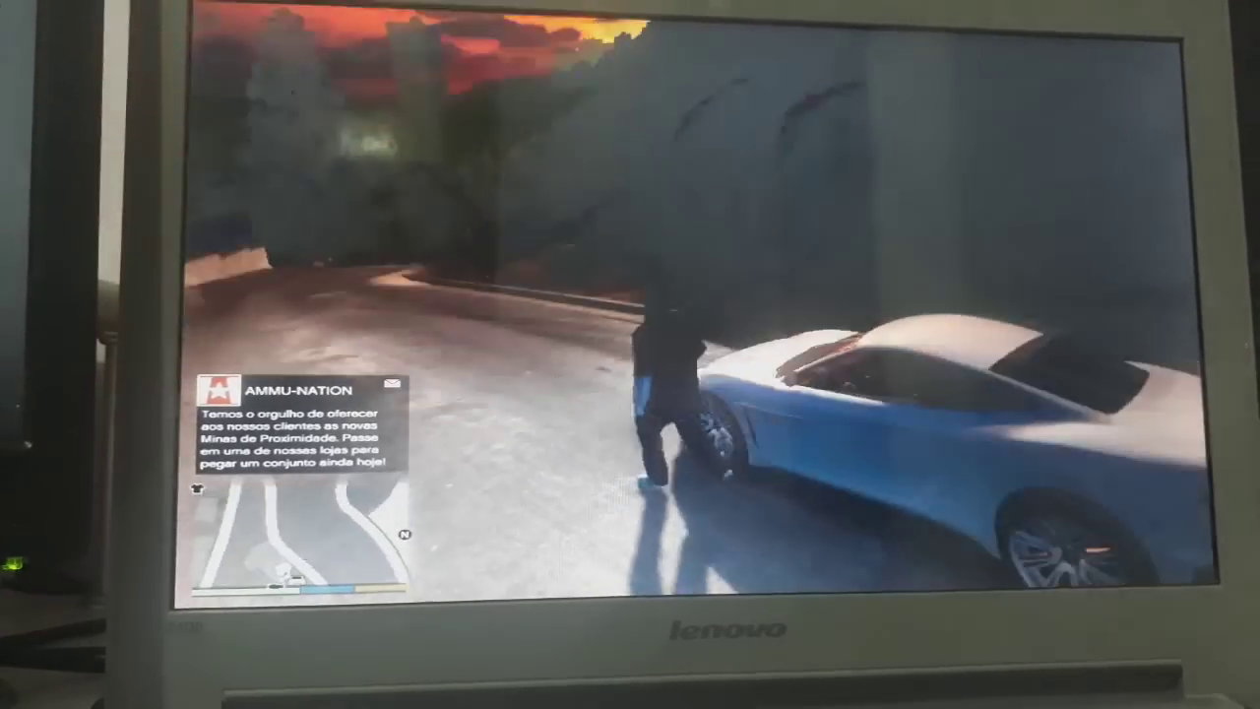
{"action": "key", "text": "w"}
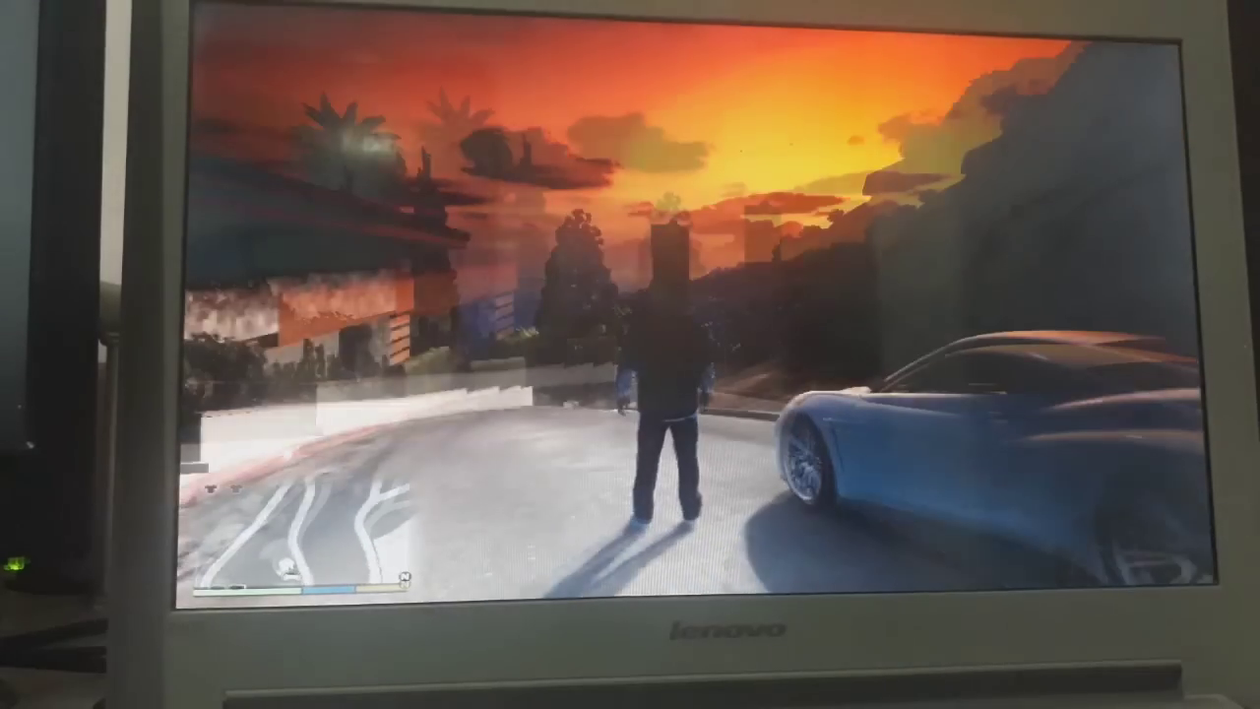
{"action": "key", "text": "w"}
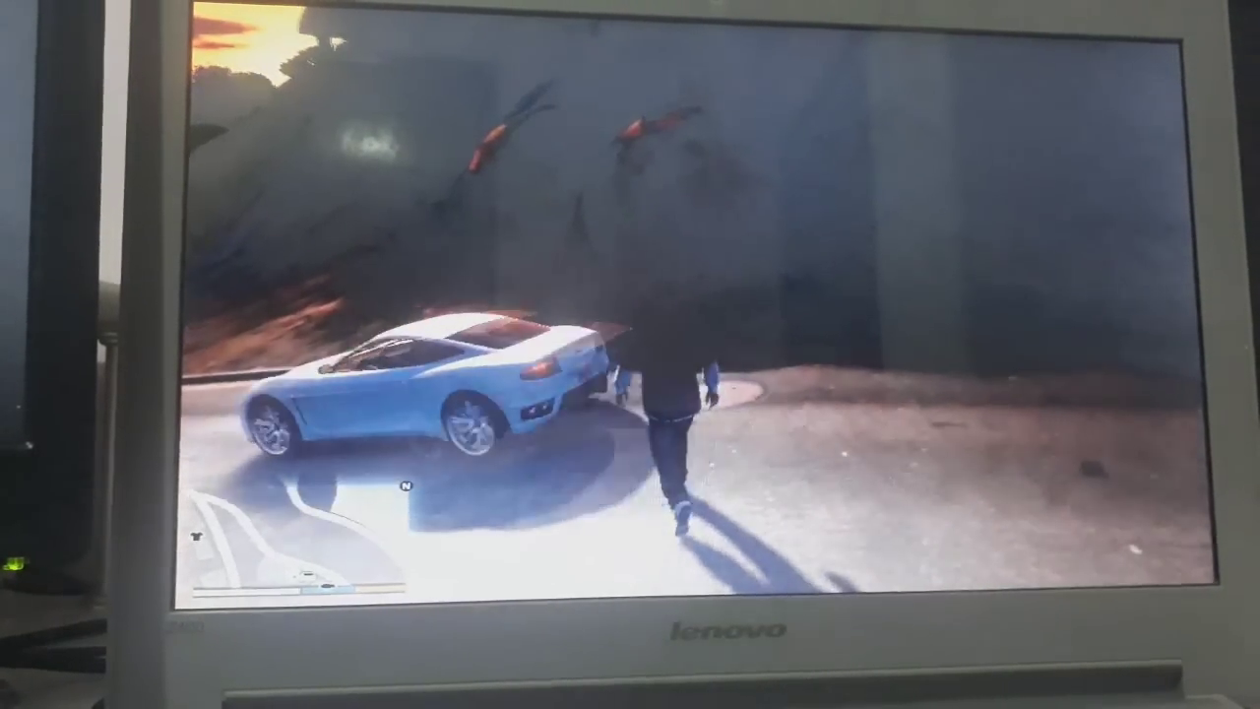
{"action": "key", "text": "w"}
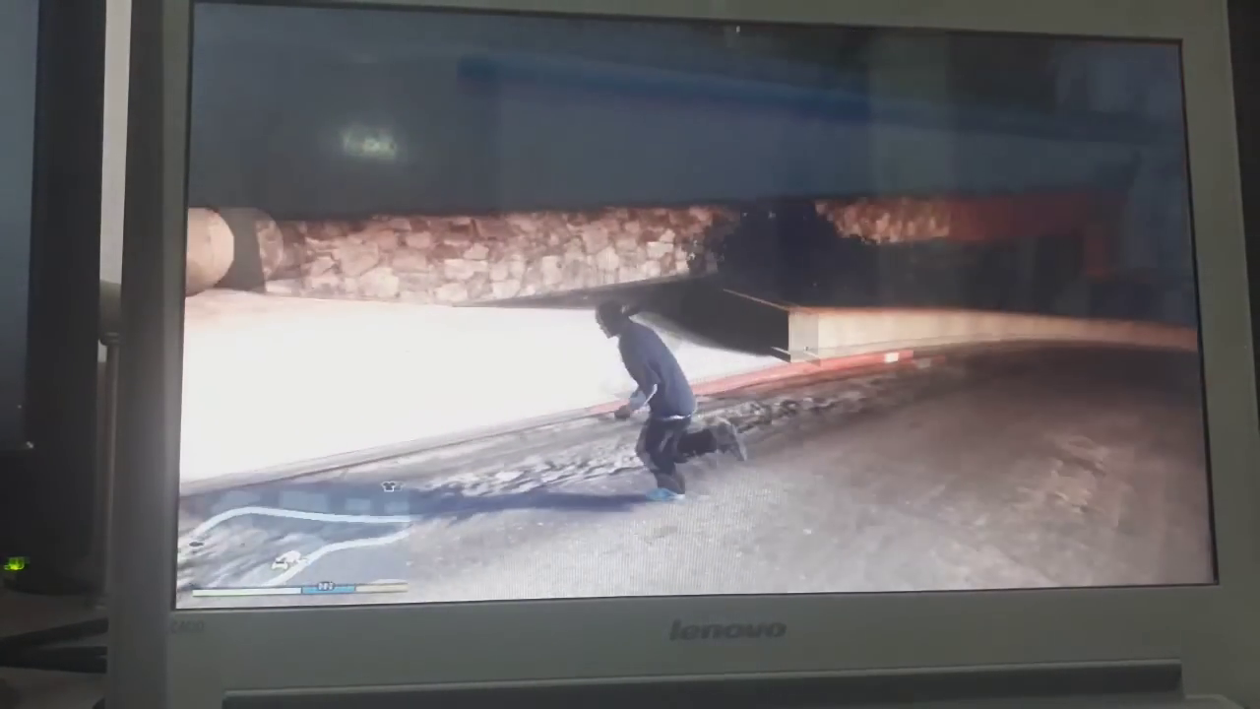
{"action": "key", "text": "w"}
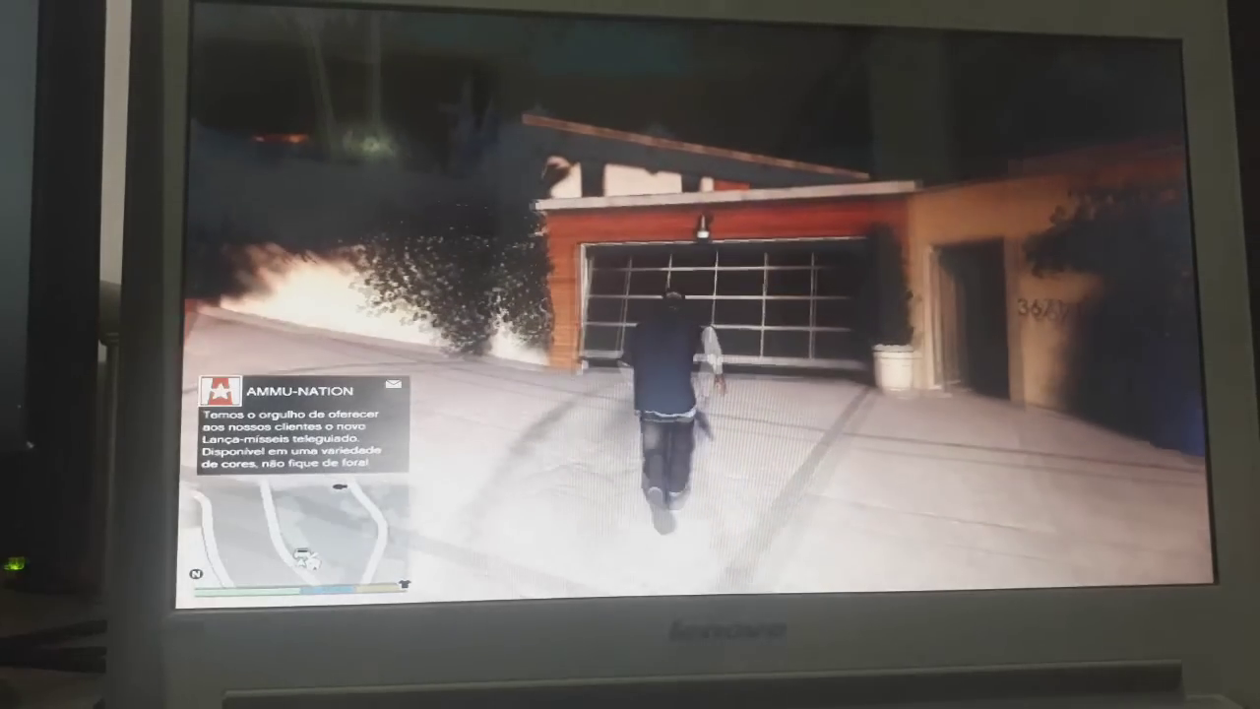
{"action": "key", "text": "w"}
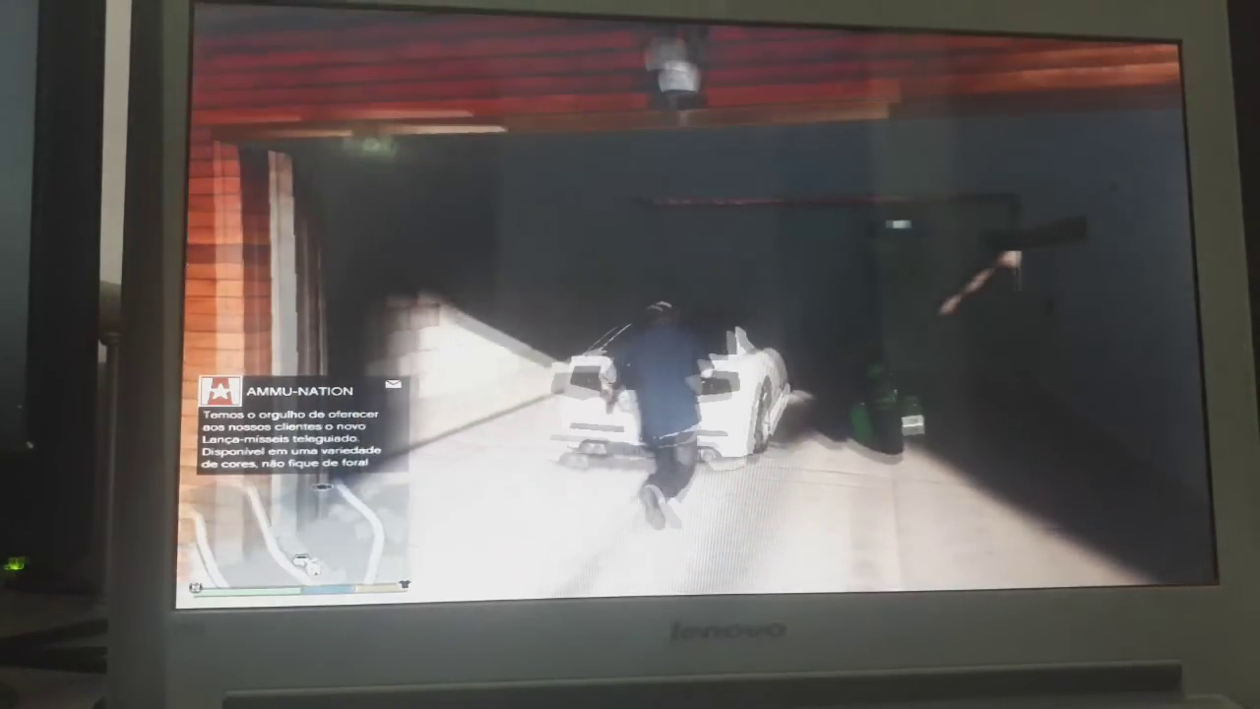
{"action": "key", "text": "d"}
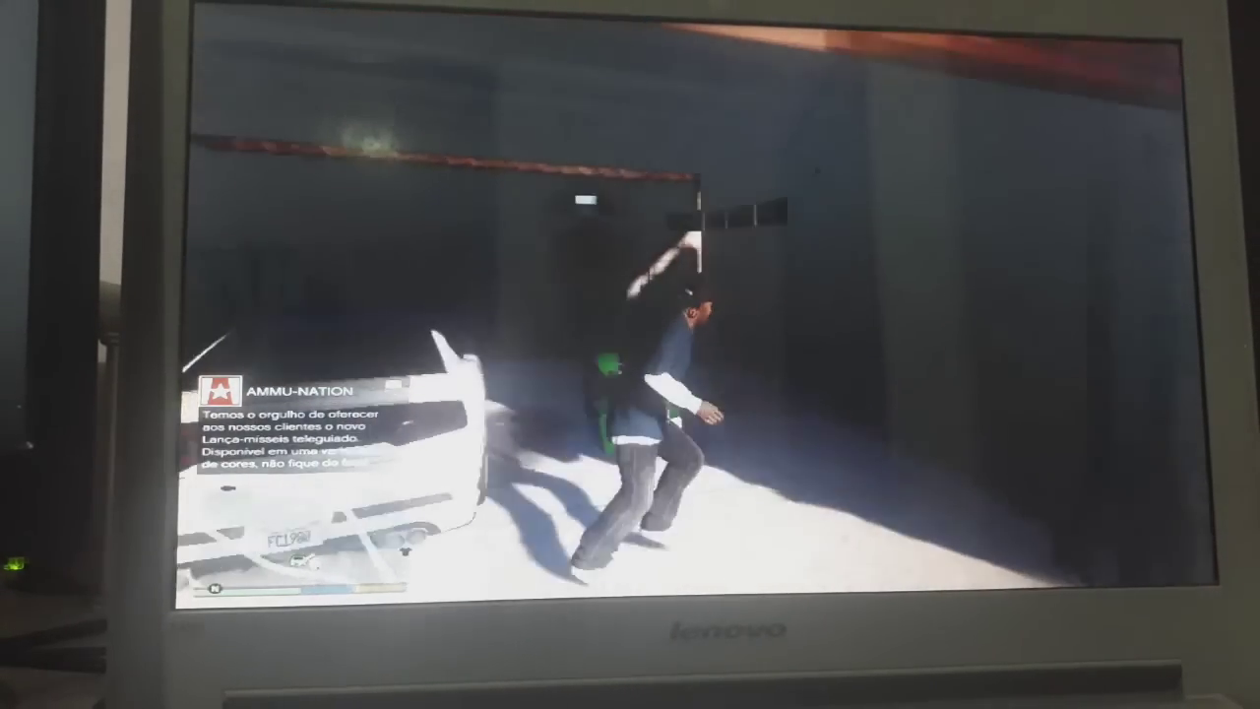
{"action": "key", "text": "w"}
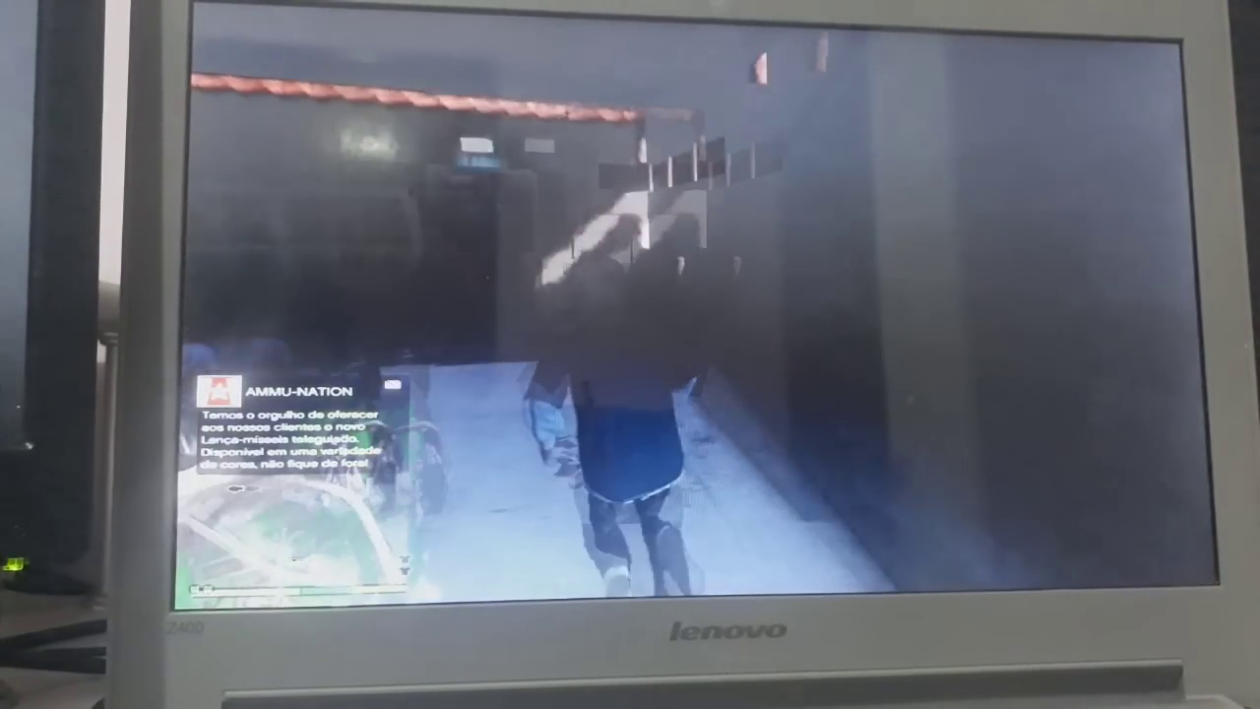
{"action": "key", "text": "f"}
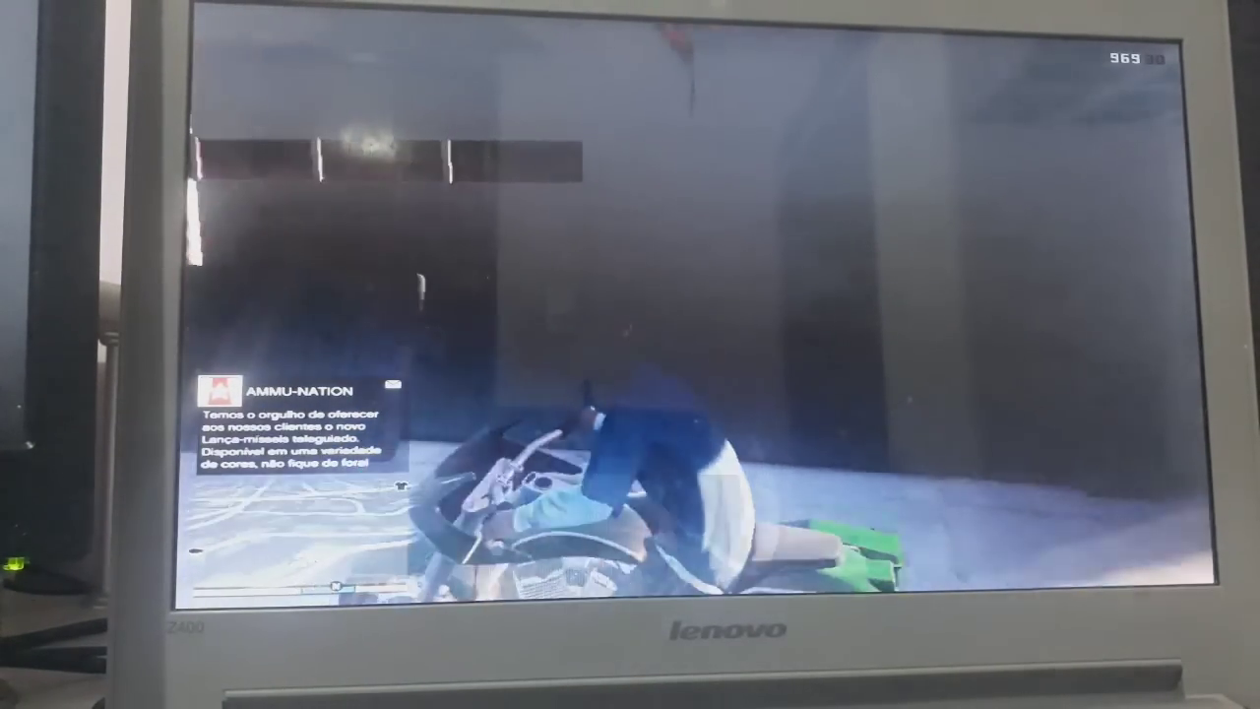